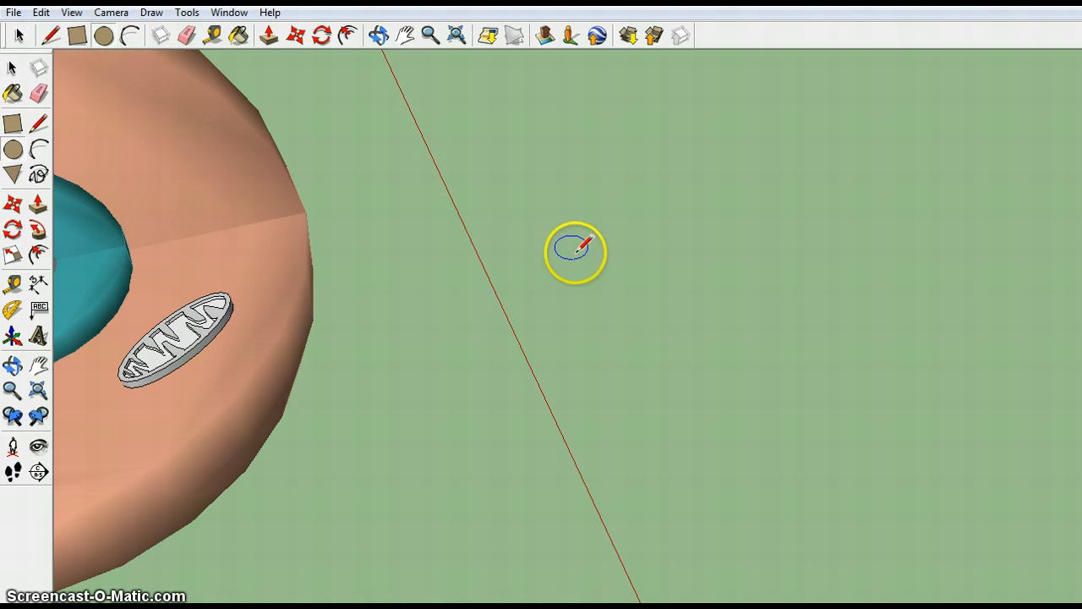
# Draw a circle on the ground beside the cell model and scale it into a narrow ellipse.
pyautogui.click(622, 314)
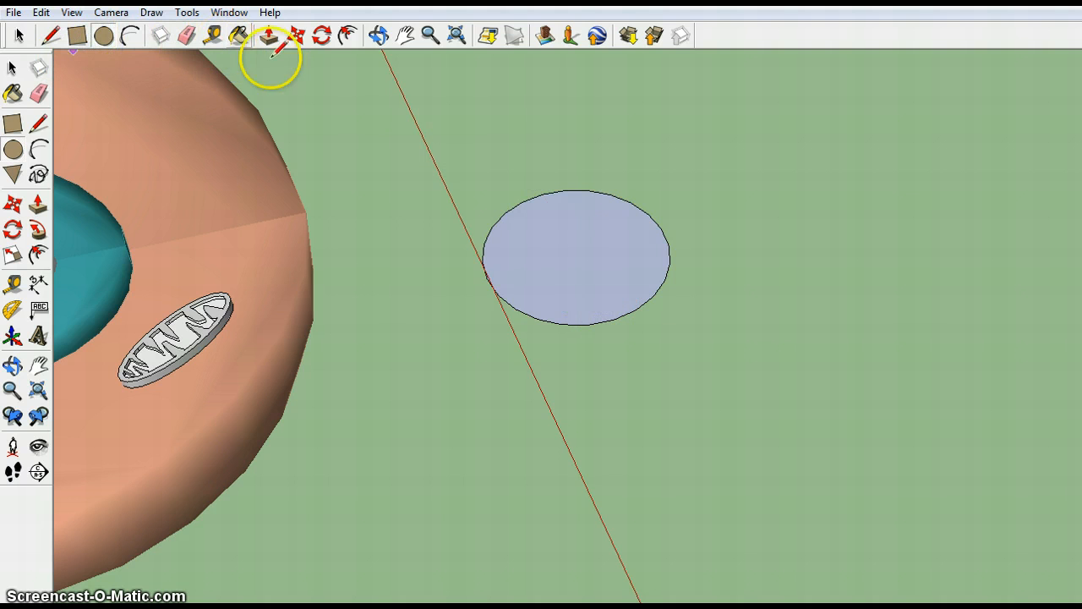
pyautogui.click(19, 35)
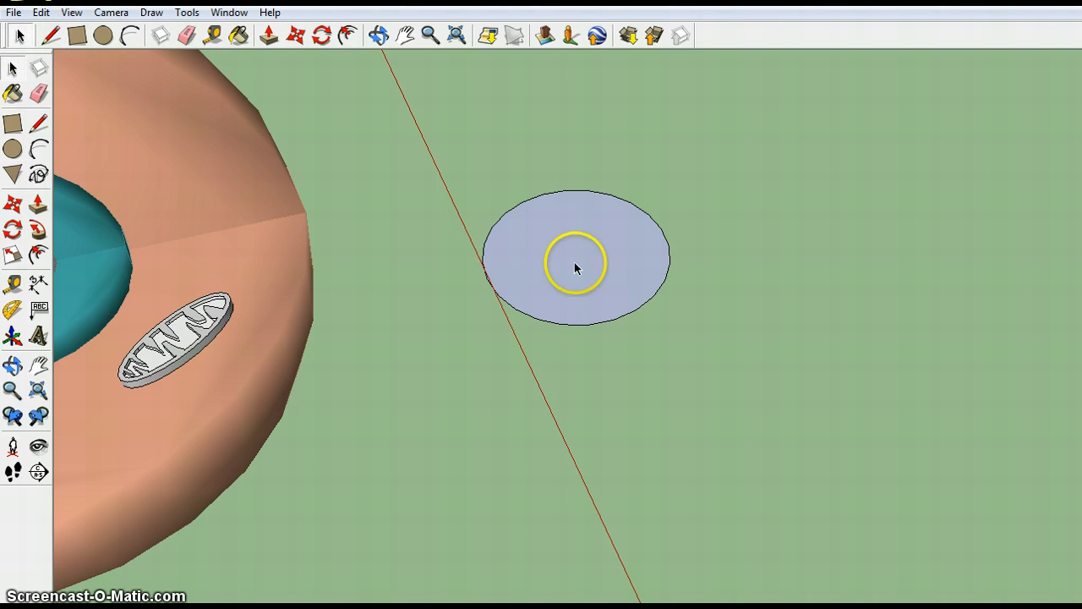
pyautogui.click(574, 267)
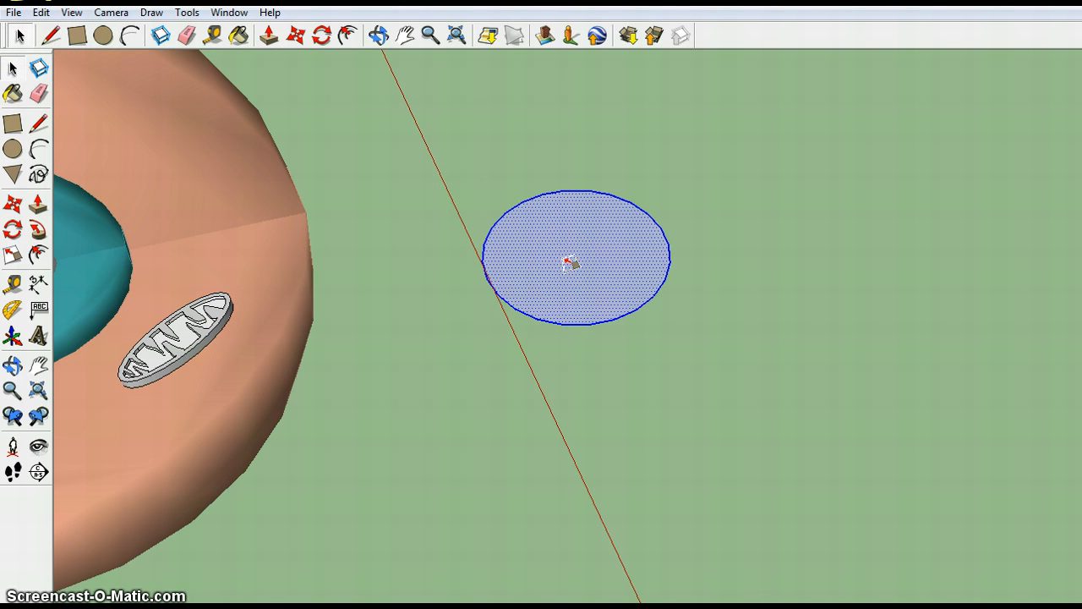
pyautogui.press('s')
pyautogui.moveTo(488, 280); pyautogui.dragTo(591, 247)
pyautogui.click(414, 148)
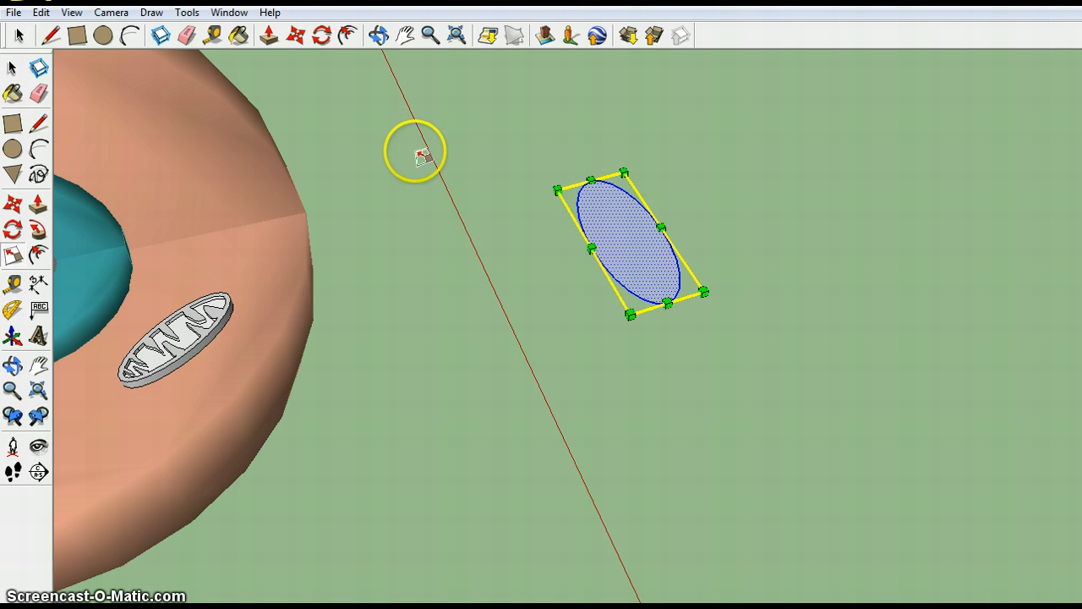
# Extrude the ellipse into a thin disc with Push/Pull and offset its top edge inward to form a narrow rim.
pyautogui.click(271, 37)
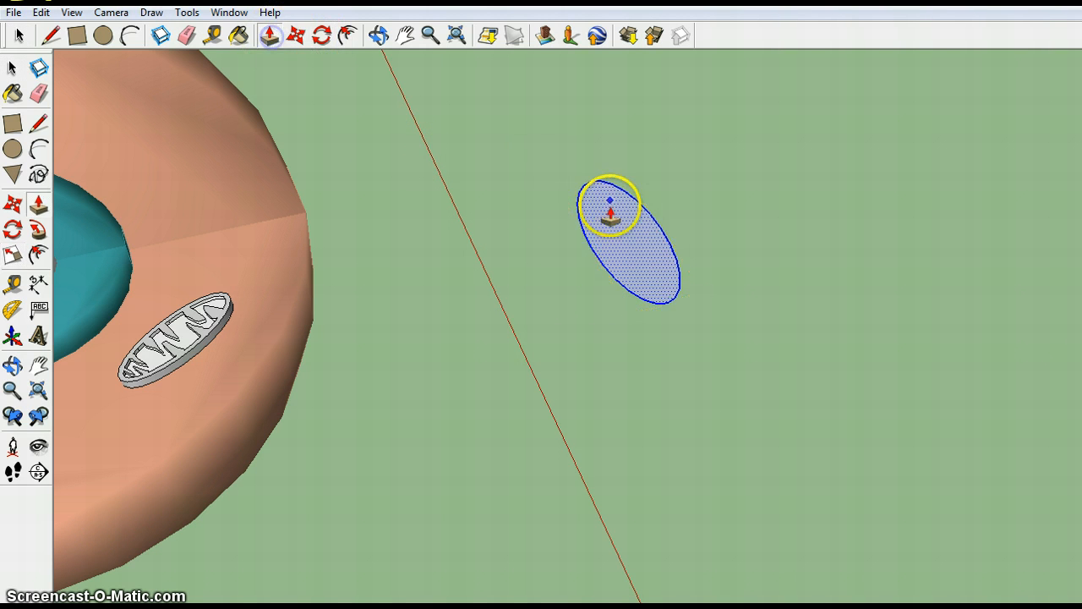
pyautogui.moveTo(624, 238); pyautogui.dragTo(624, 229)
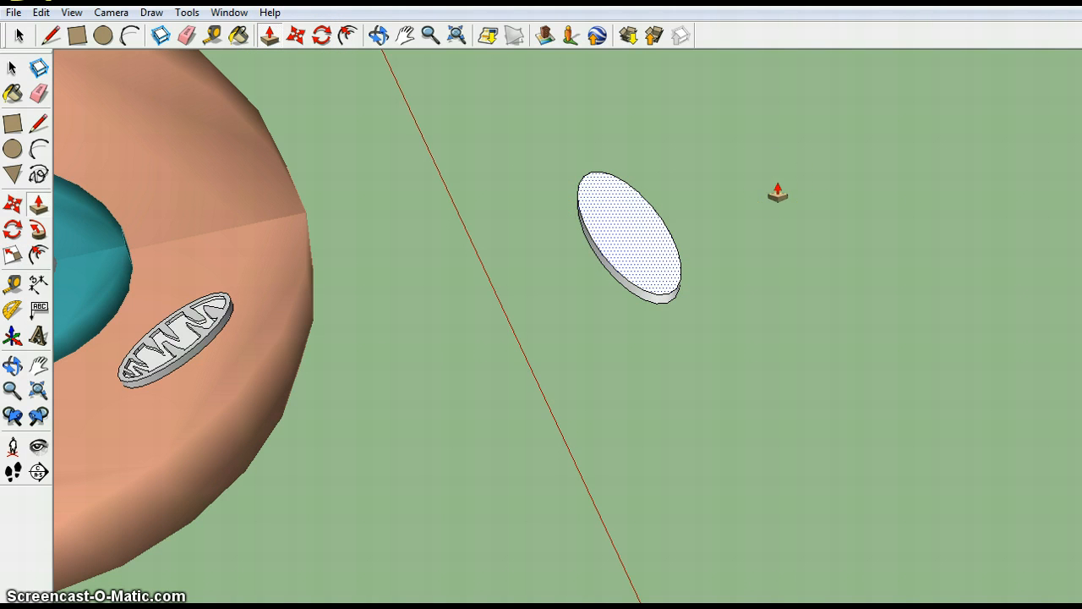
pyautogui.click(347, 34)
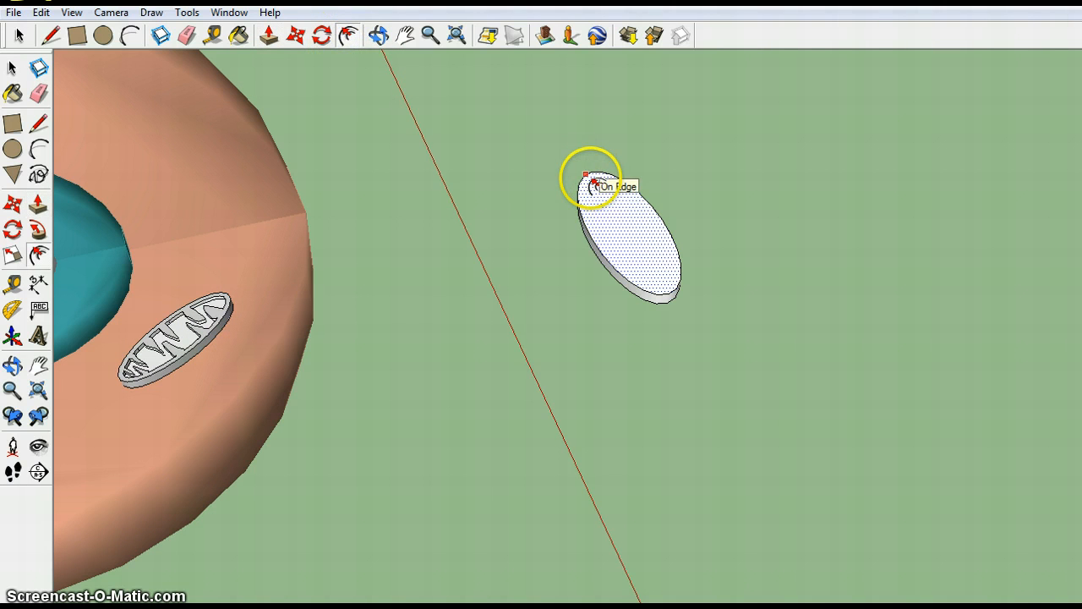
pyautogui.click(589, 177)
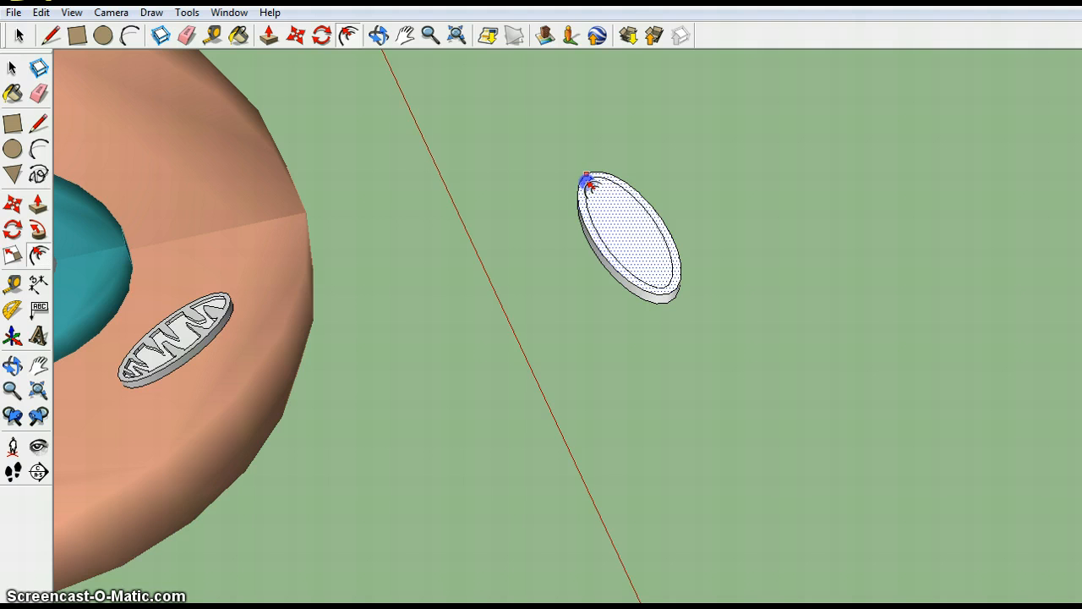
# Draw twelve freehand finger-shaped folds inside the inner ellipse, alternating from opposite sides along its length, each starting and ending on the inner edge.
pyautogui.scroll(6, 674, 237)
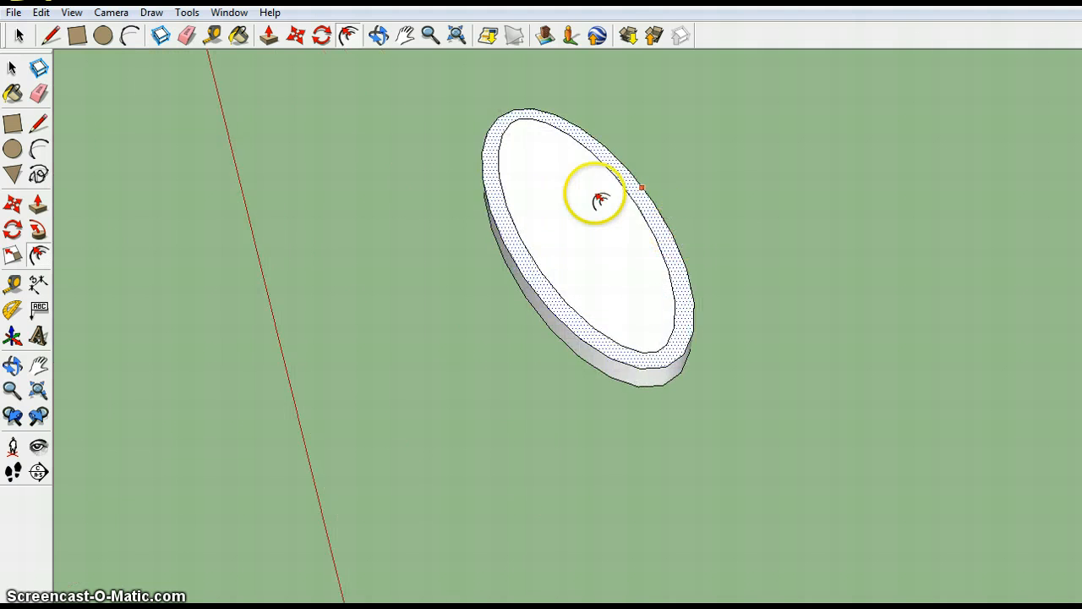
pyautogui.scroll(1, 524, 175)
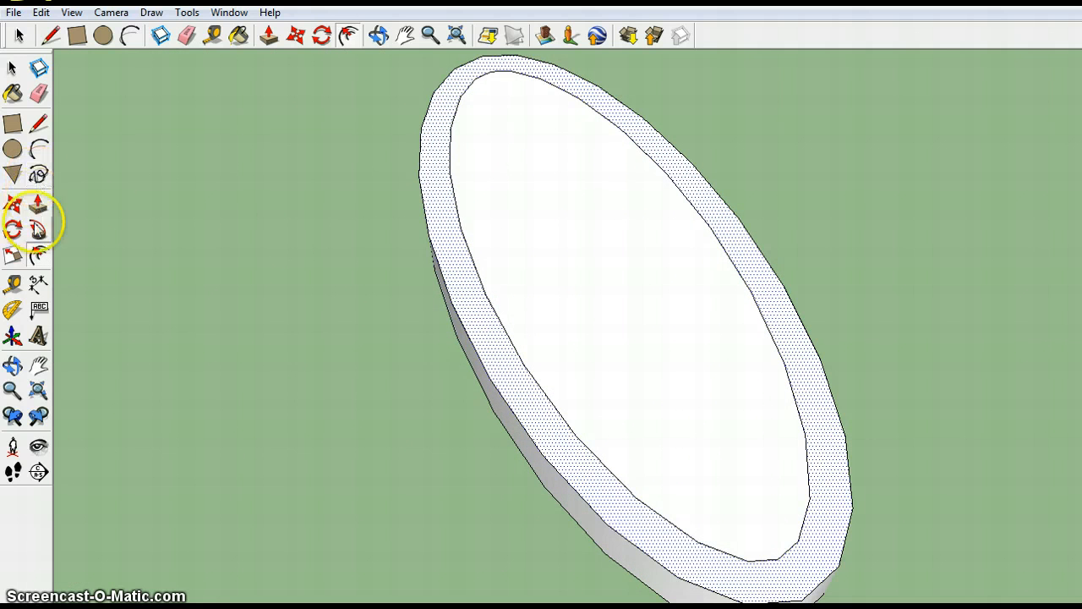
pyautogui.click(38, 174)
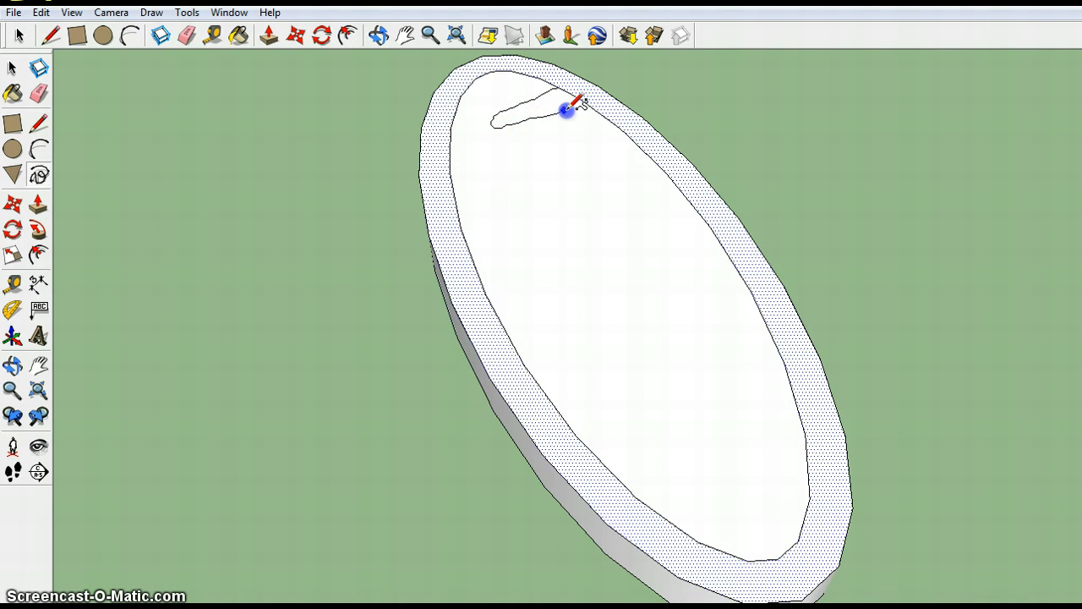
pyautogui.moveTo(583, 102); pyautogui.dragTo(579, 101)
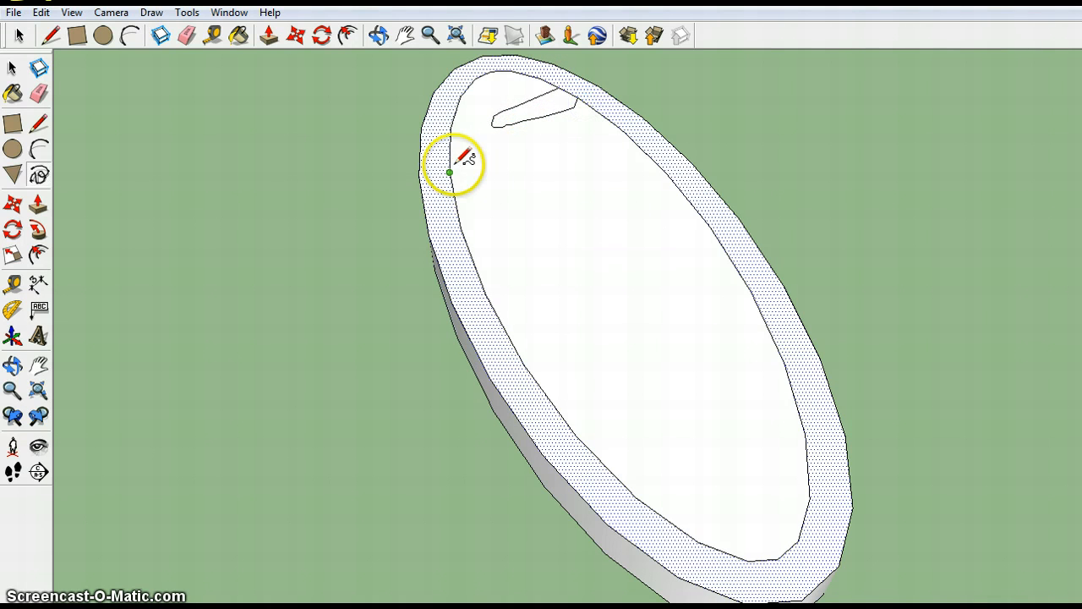
pyautogui.moveTo(450, 173); pyautogui.dragTo(471, 157)
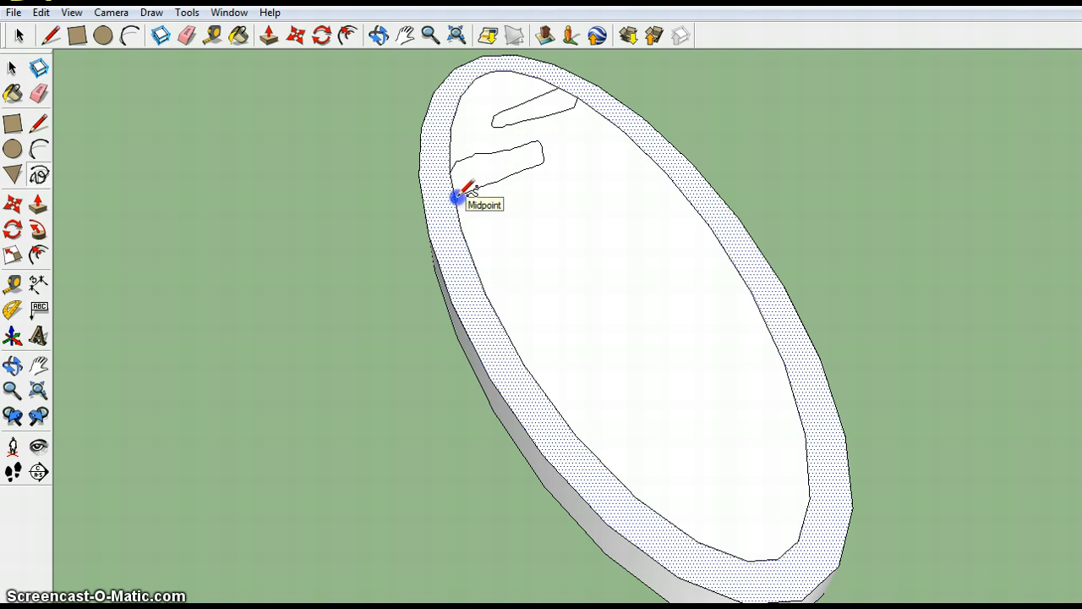
pyautogui.moveTo(456, 197); pyautogui.dragTo(456, 198)
pyautogui.click(616, 128)
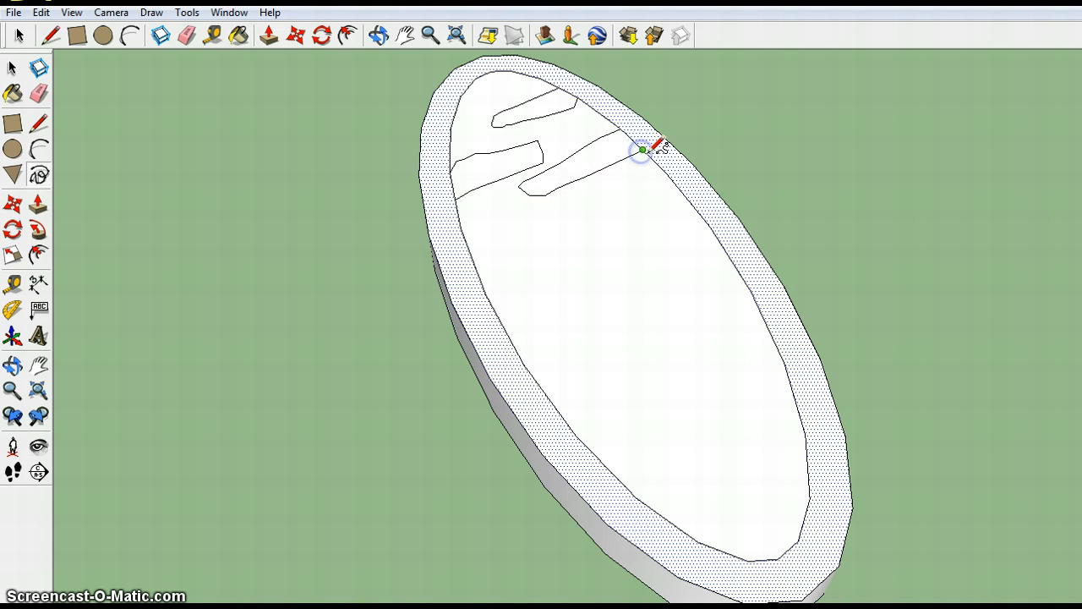
pyautogui.moveTo(472, 255); pyautogui.dragTo(526, 242)
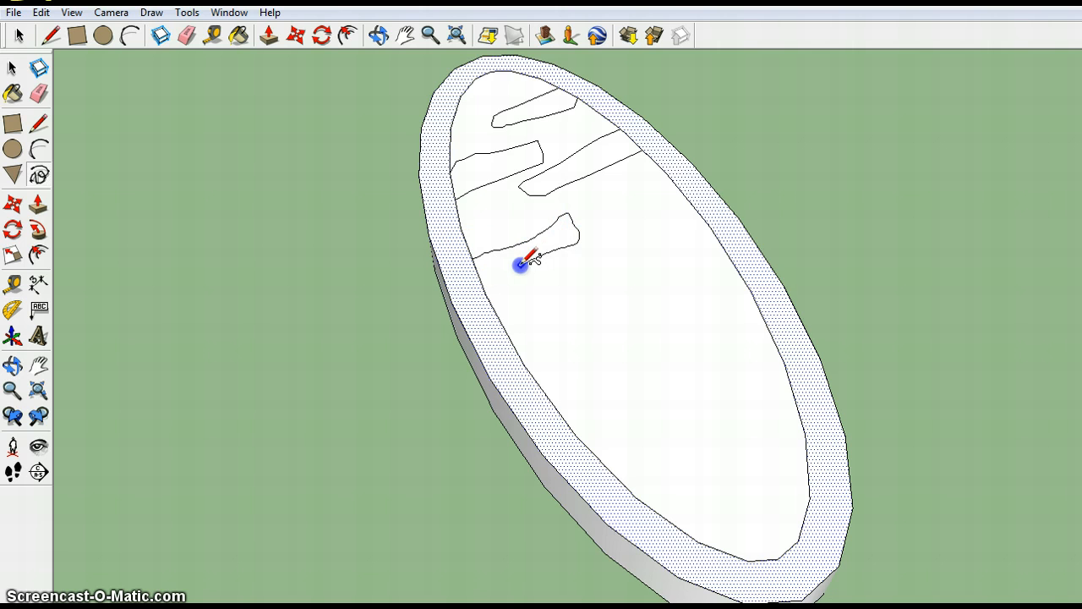
pyautogui.moveTo(484, 285); pyautogui.dragTo(485, 287)
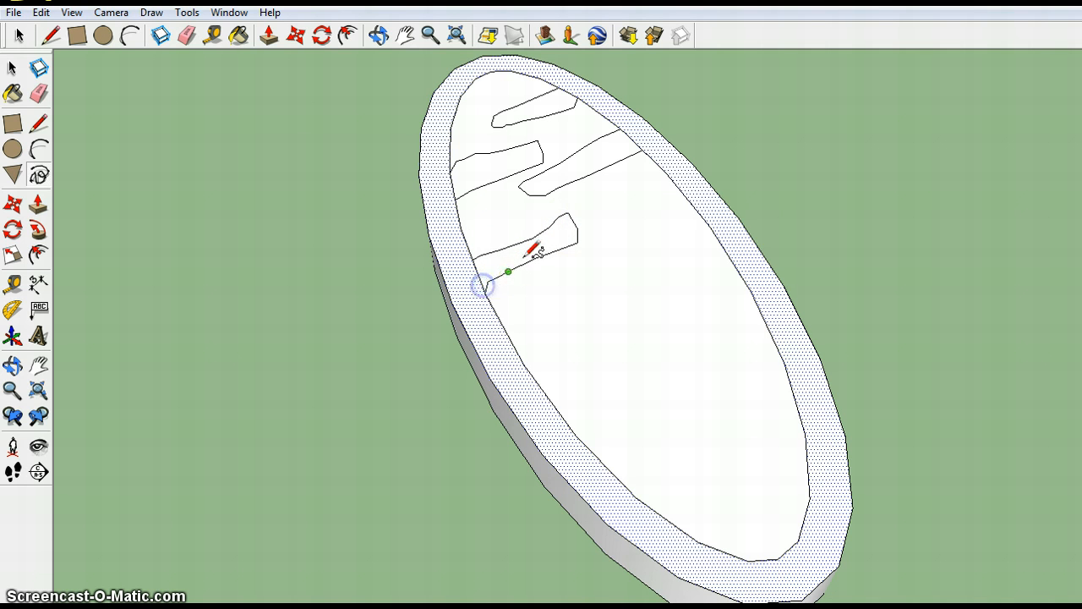
pyautogui.moveTo(686, 175); pyautogui.dragTo(665, 191)
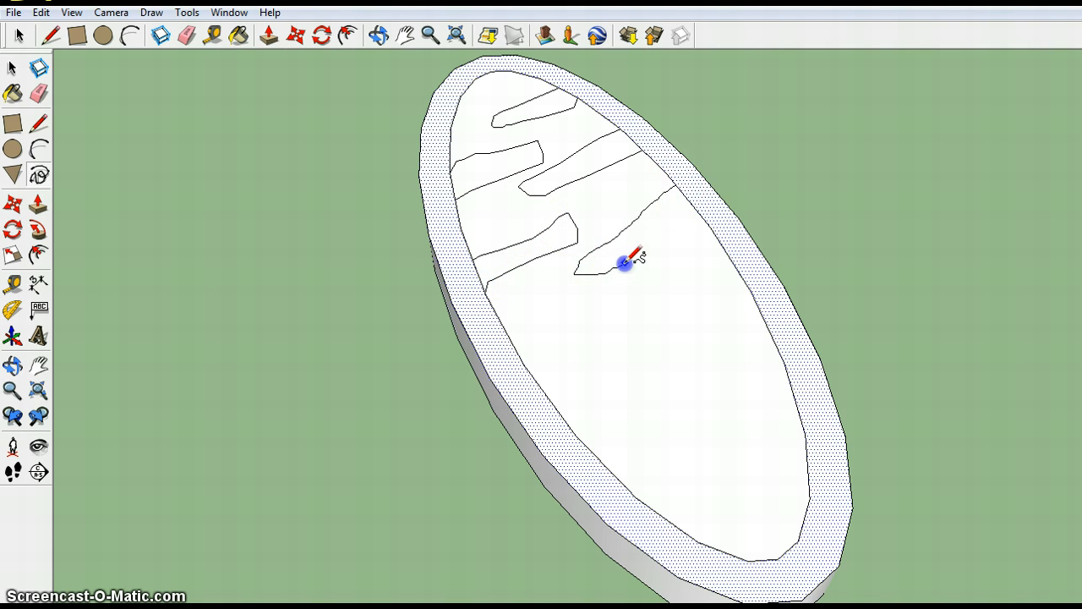
pyautogui.moveTo(705, 218)
pyautogui.mouseDown()
pyautogui.moveTo(572, 313)
pyautogui.moveTo(515, 335)
pyautogui.moveTo(592, 318)
pyautogui.mouseUp()
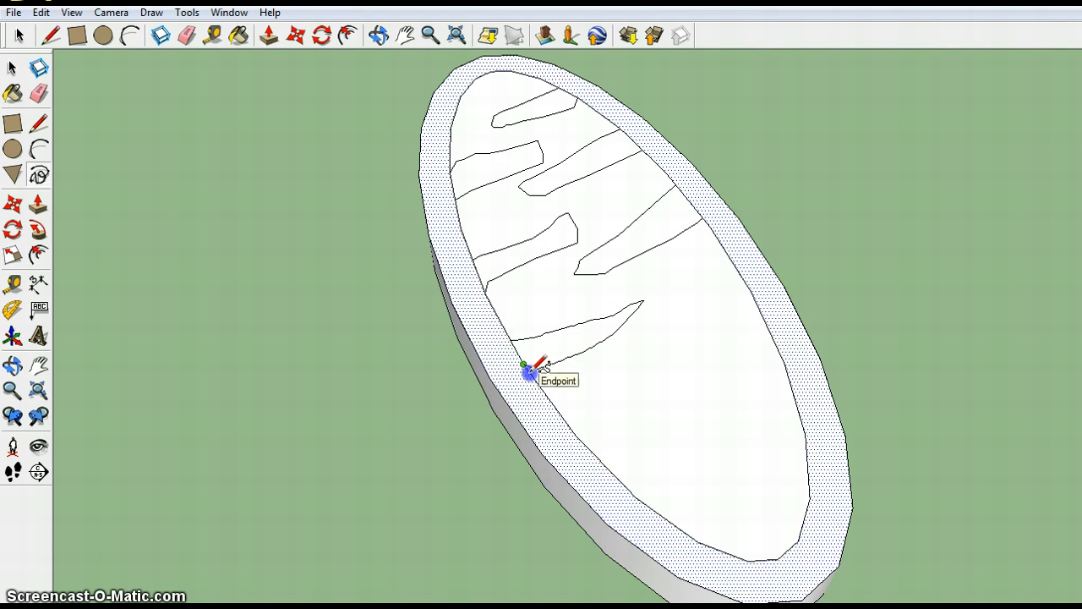
pyautogui.moveTo(529, 373); pyautogui.dragTo(525, 365)
pyautogui.moveTo(734, 264); pyautogui.dragTo(724, 272)
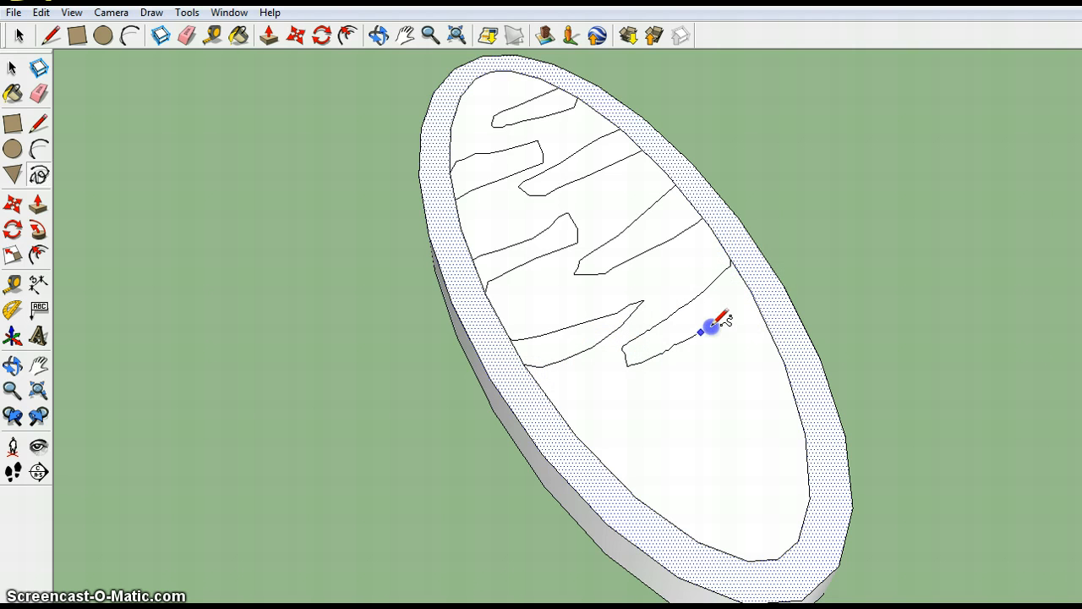
pyautogui.moveTo(750, 295); pyautogui.dragTo(749, 294)
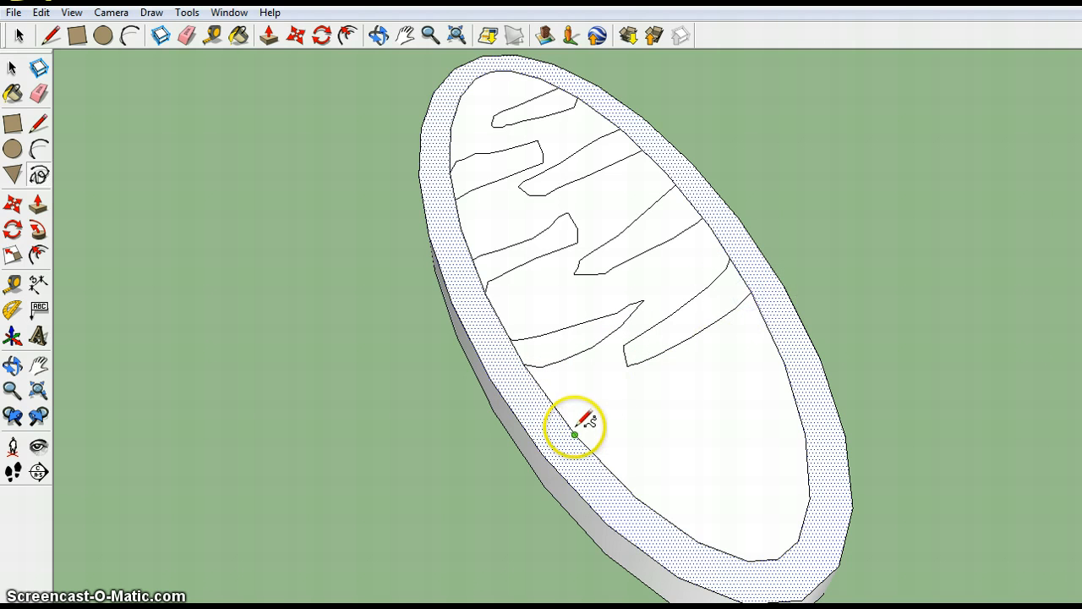
pyautogui.moveTo(575, 435); pyautogui.dragTo(574, 428)
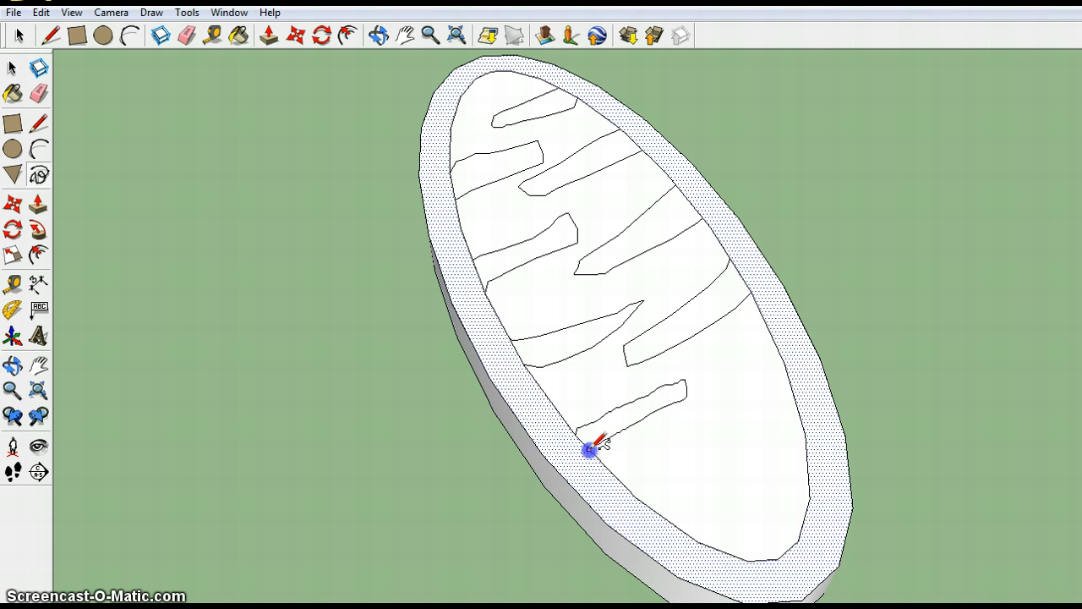
pyautogui.moveTo(589, 449); pyautogui.dragTo(588, 449)
pyautogui.moveTo(776, 354); pyautogui.dragTo(695, 404)
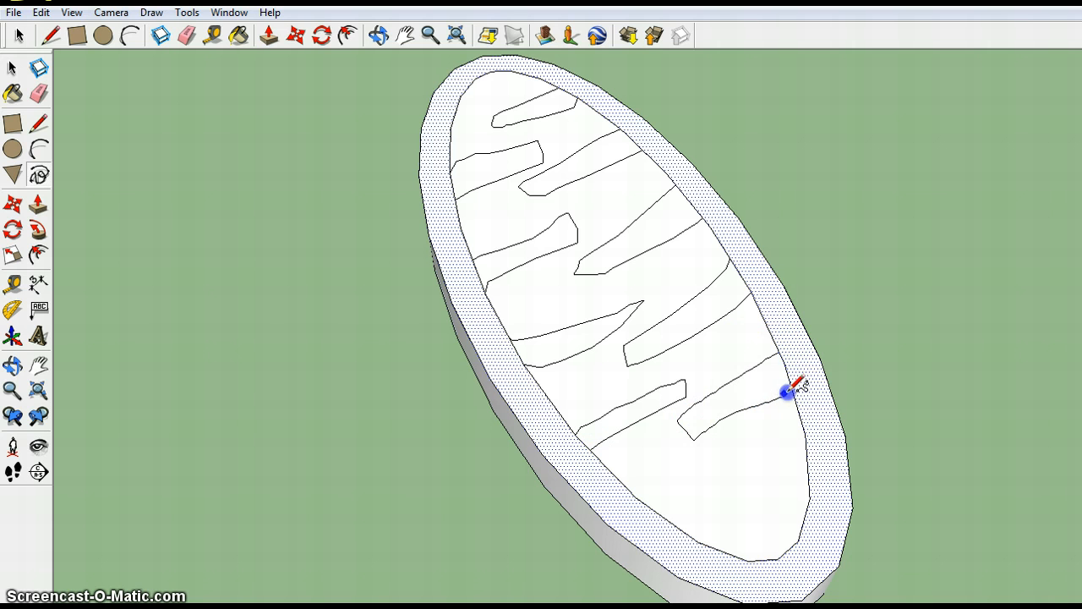
pyautogui.moveTo(792, 388); pyautogui.dragTo(793, 390)
pyautogui.moveTo(638, 497); pyautogui.dragTo(661, 488)
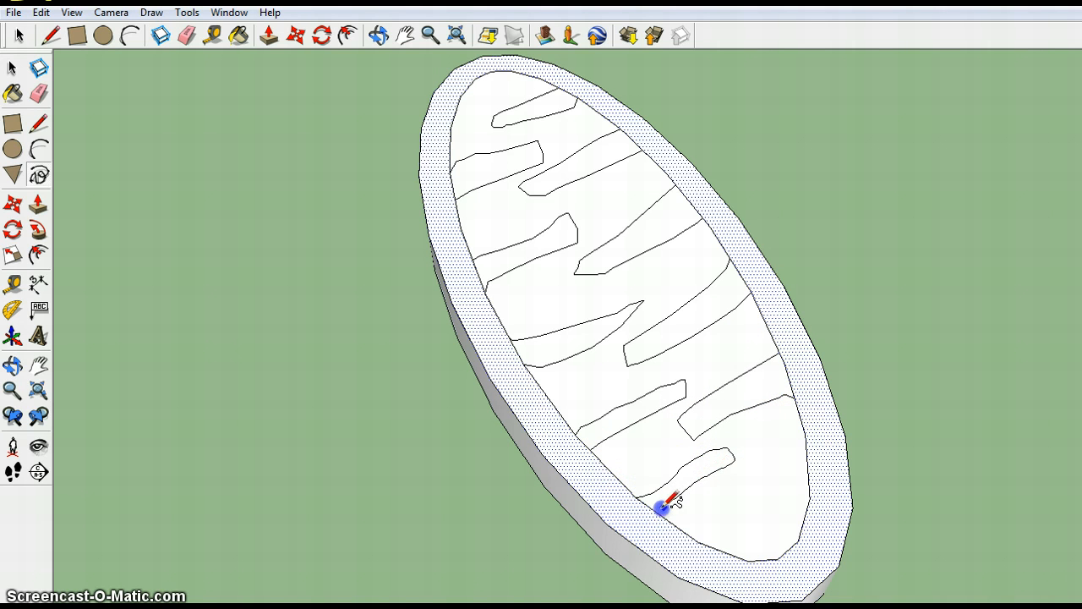
pyautogui.moveTo(807, 451); pyautogui.dragTo(797, 453)
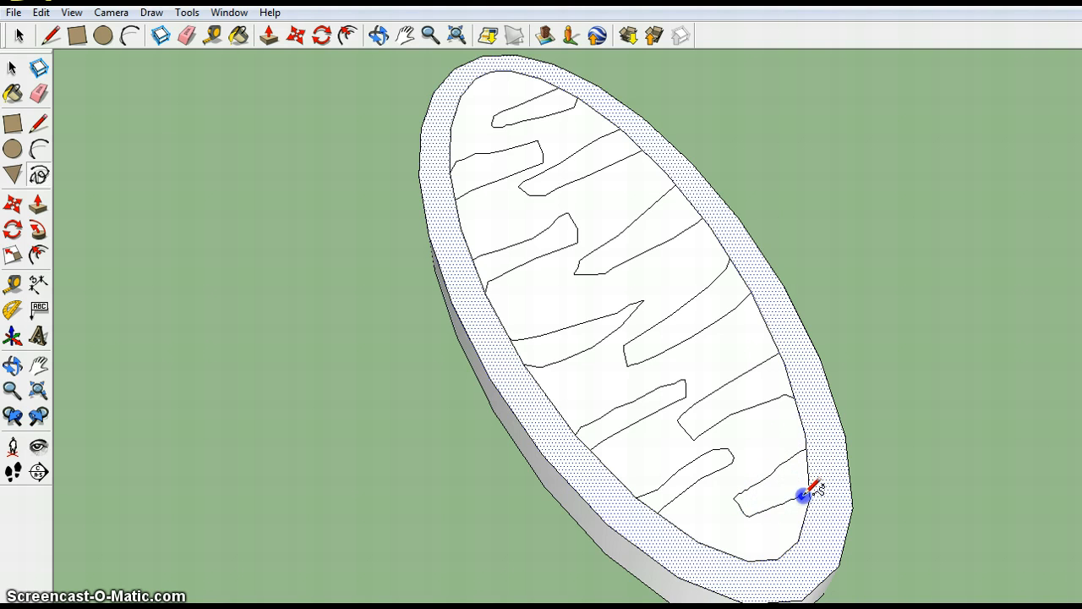
pyautogui.moveTo(725, 548)
pyautogui.mouseDown()
pyautogui.moveTo(745, 534)
pyautogui.moveTo(734, 556)
pyautogui.mouseUp()
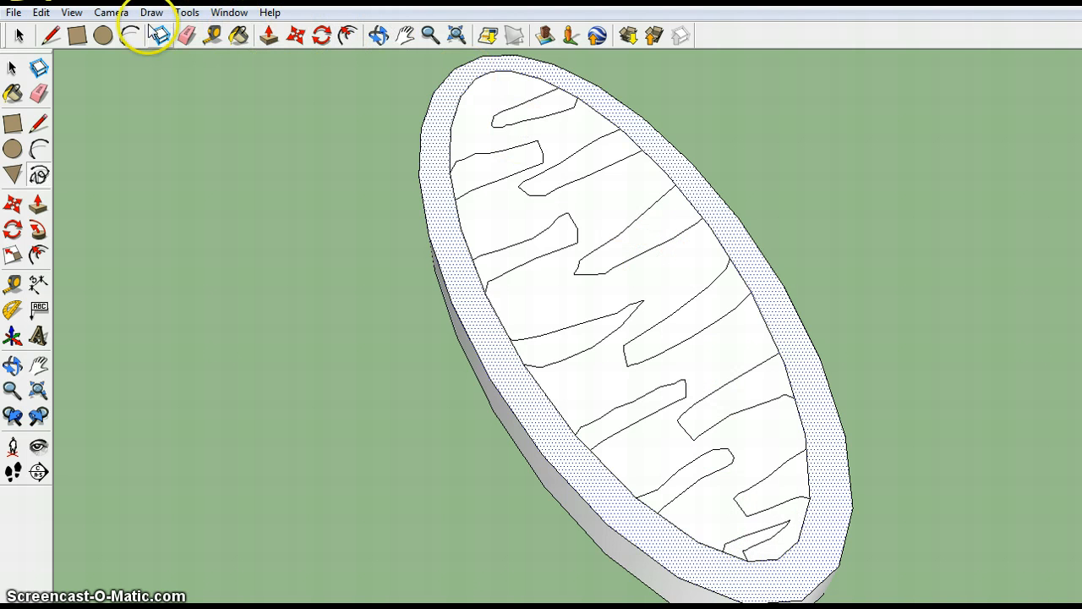
# Erase the inner ellipse's edge segments across the base of each fold so the folds merge with the outer rim.
pyautogui.click(186, 36)
pyautogui.click(569, 92)
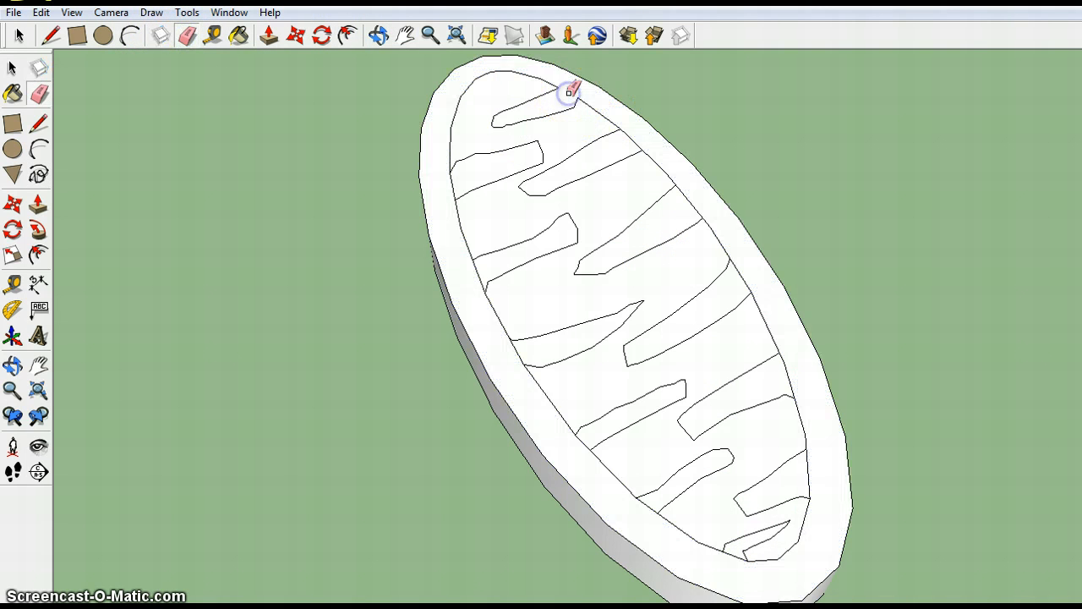
pyautogui.moveTo(464, 179); pyautogui.dragTo(451, 183)
pyautogui.moveTo(471, 258); pyautogui.dragTo(475, 271)
pyautogui.moveTo(613, 152); pyautogui.dragTo(641, 133)
pyautogui.click(686, 193)
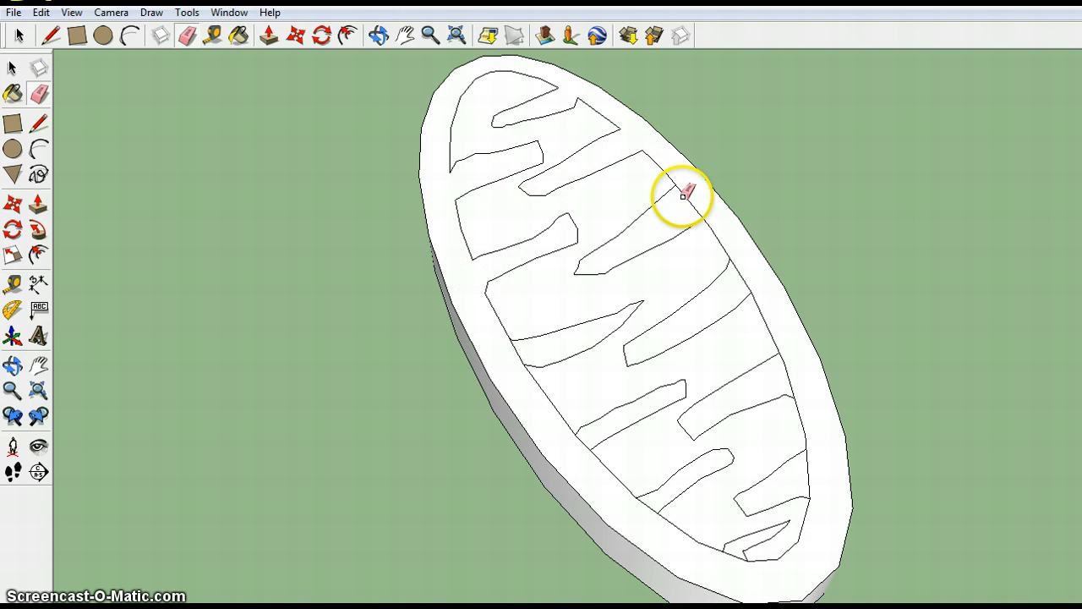
pyautogui.moveTo(536, 339); pyautogui.dragTo(518, 352)
pyautogui.moveTo(732, 314)
pyautogui.mouseDown()
pyautogui.moveTo(735, 259)
pyautogui.moveTo(742, 283)
pyautogui.mouseUp()
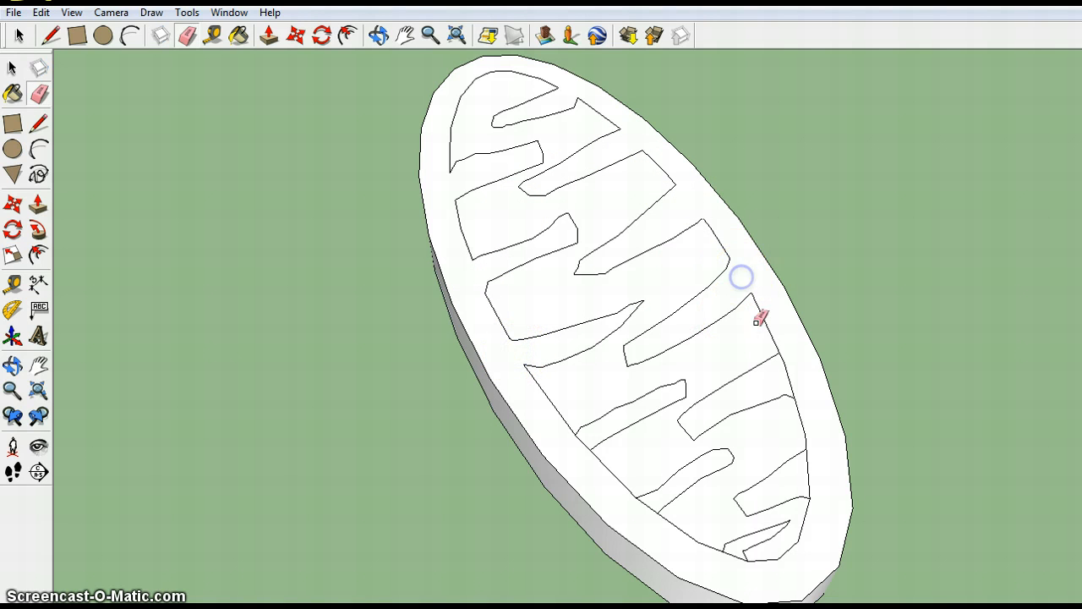
pyautogui.moveTo(621, 404)
pyautogui.mouseDown()
pyautogui.moveTo(584, 445)
pyautogui.moveTo(623, 466)
pyautogui.moveTo(635, 500)
pyautogui.moveTo(649, 505)
pyautogui.mouseUp()
pyautogui.moveTo(755, 386)
pyautogui.mouseDown()
pyautogui.moveTo(786, 362)
pyautogui.moveTo(787, 377)
pyautogui.mouseUp()
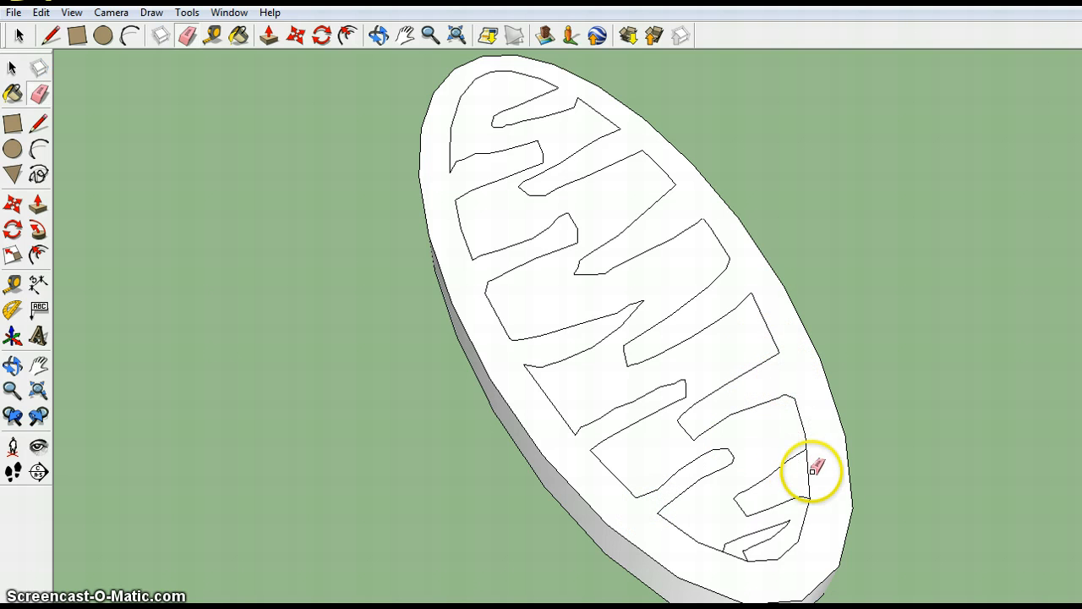
pyautogui.click(809, 473)
pyautogui.click(735, 555)
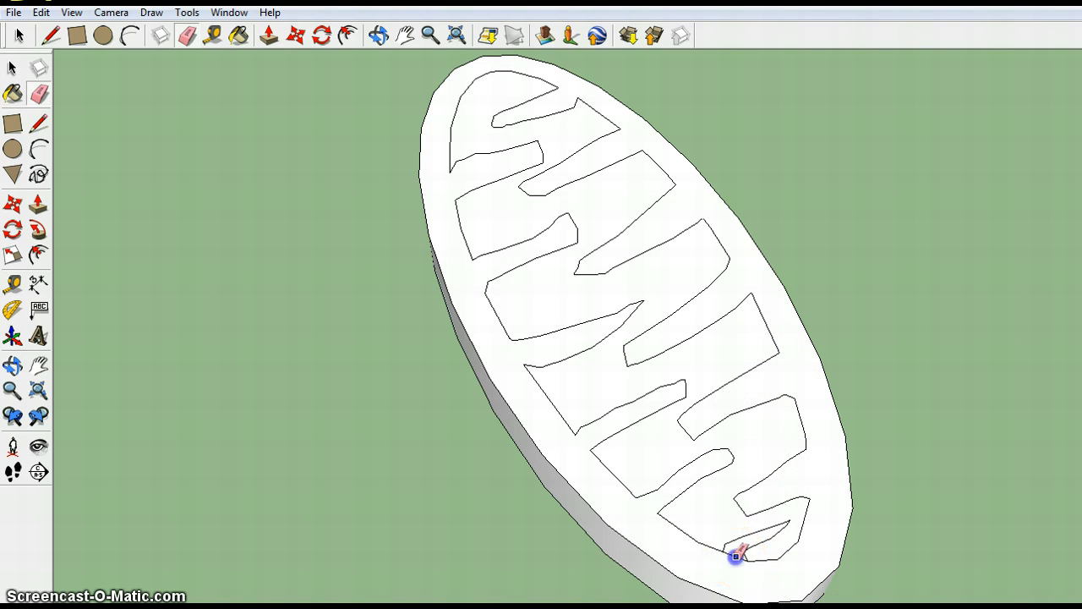
# Push the zigzag interior face slightly down below the rim and paint the recessed floor with Color_A04.
pyautogui.click(269, 34)
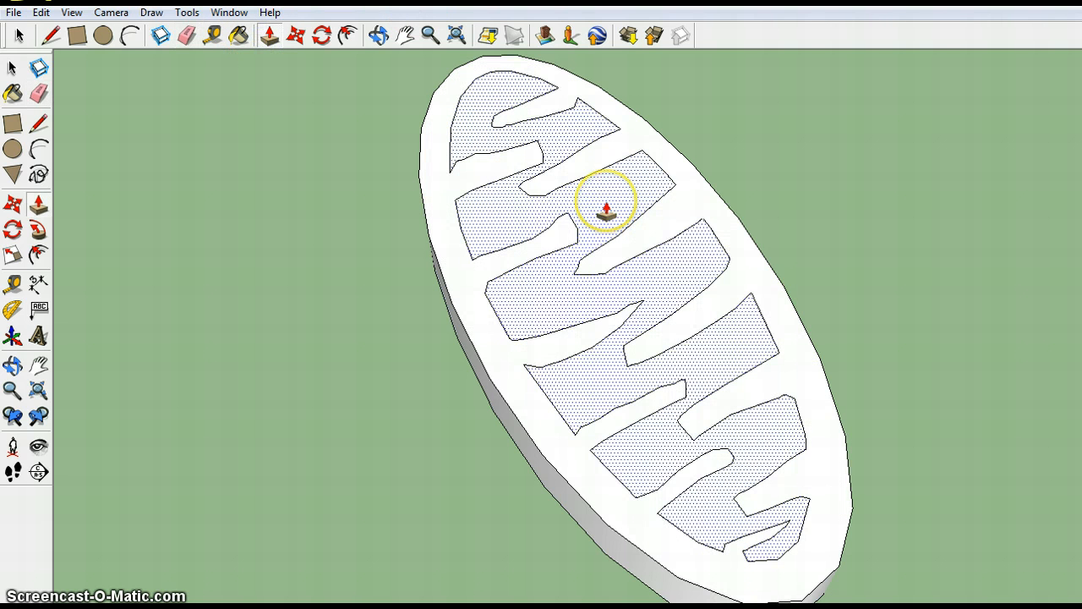
pyautogui.moveTo(606, 202); pyautogui.dragTo(603, 208)
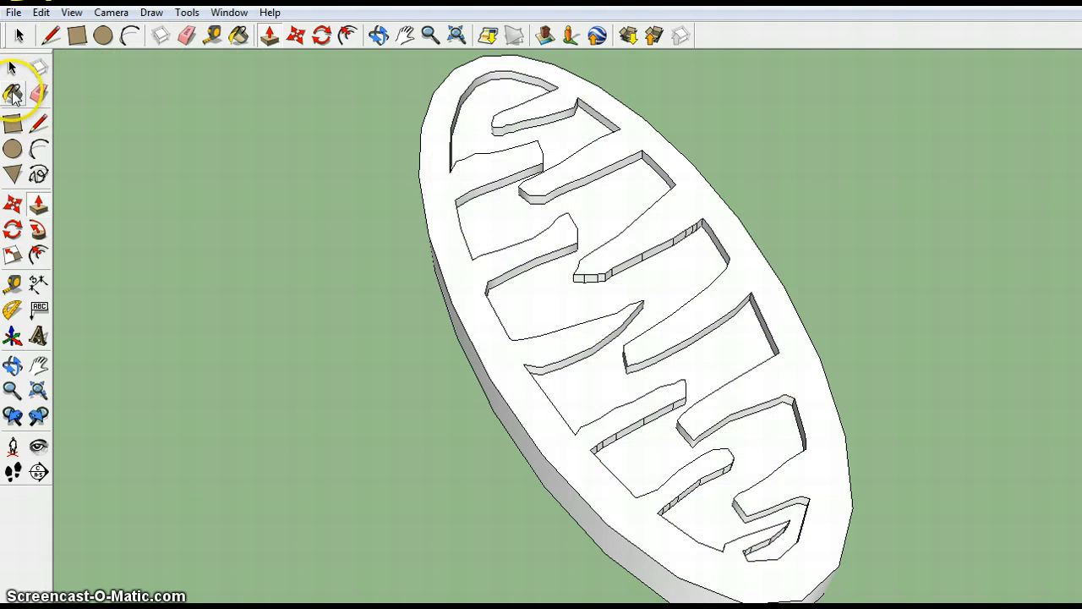
pyautogui.click(12, 94)
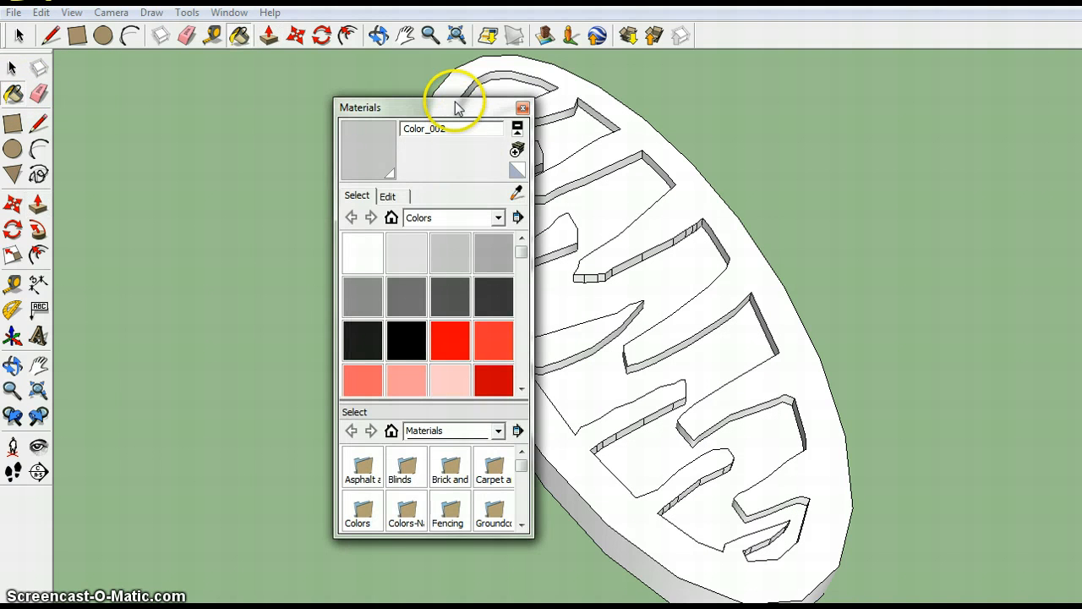
pyautogui.moveTo(455, 106); pyautogui.dragTo(267, 80)
pyautogui.click(222, 354)
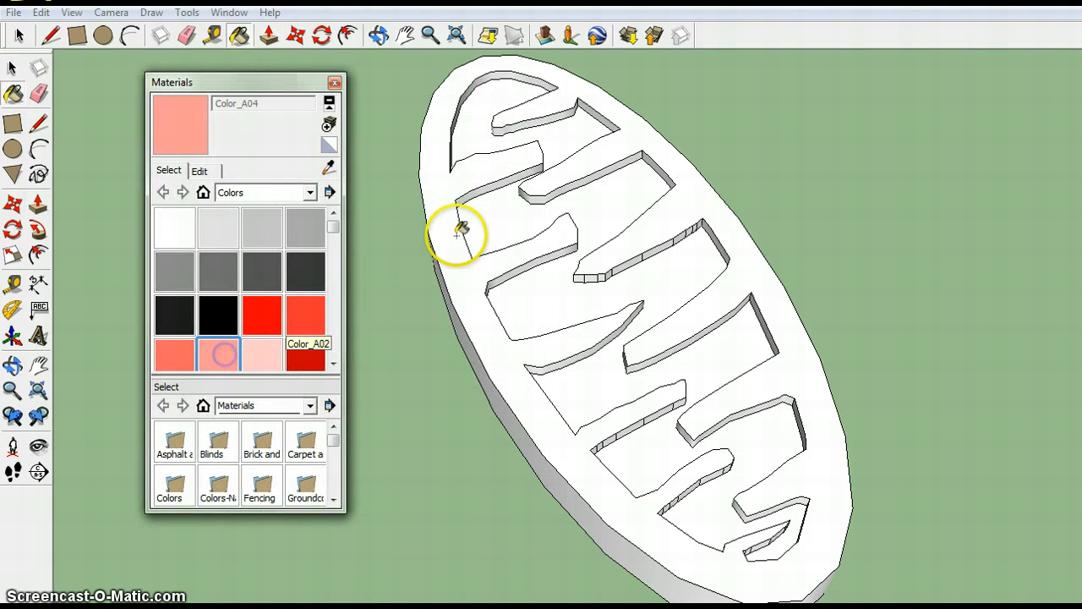
pyautogui.click(489, 224)
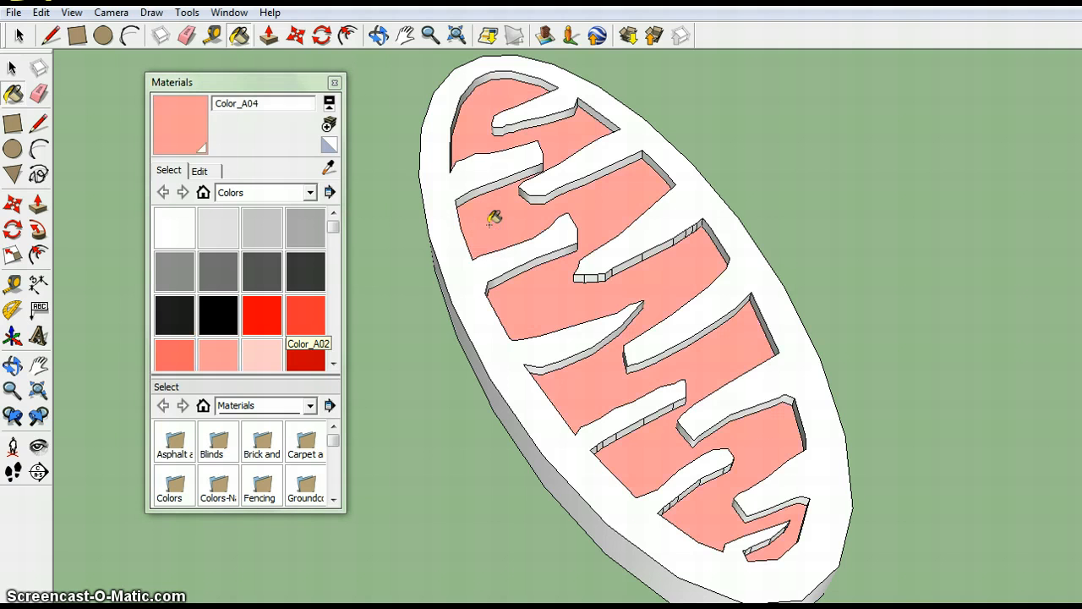
# Repaint the mitochondrion's recessed floor with Color_A05 and paint its raised top face and outer side wall with Color_A04.
pyautogui.click(263, 355)
pyautogui.click(485, 217)
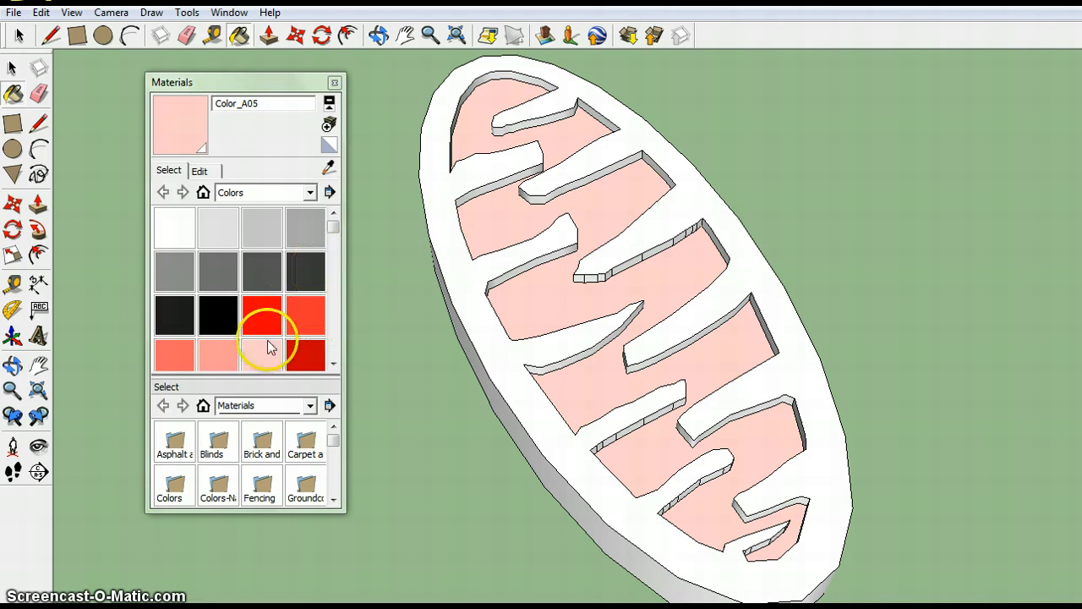
pyautogui.click(218, 356)
pyautogui.click(441, 186)
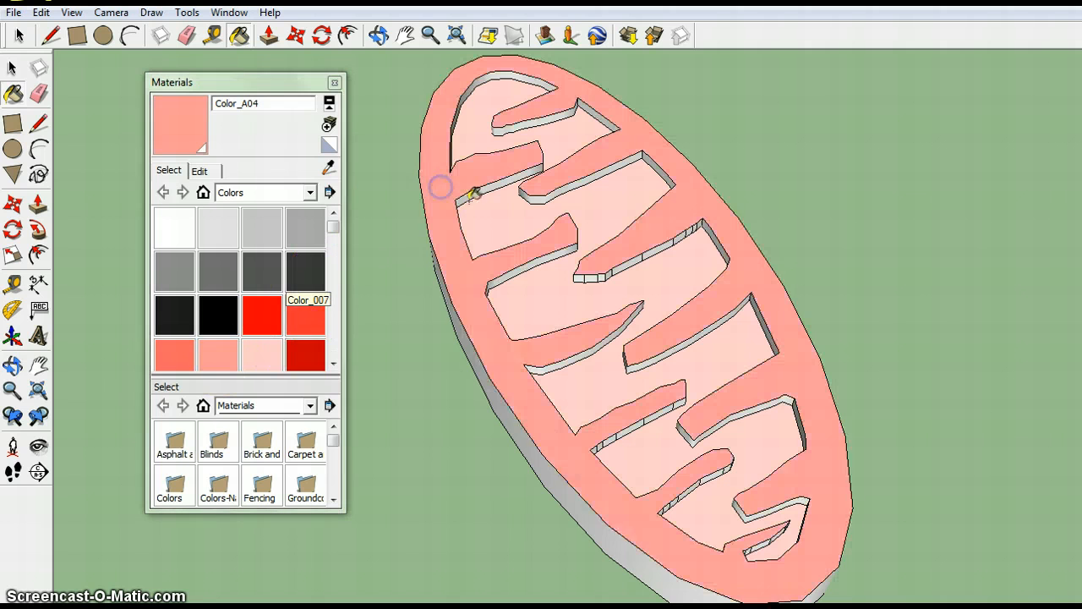
pyautogui.click(489, 379)
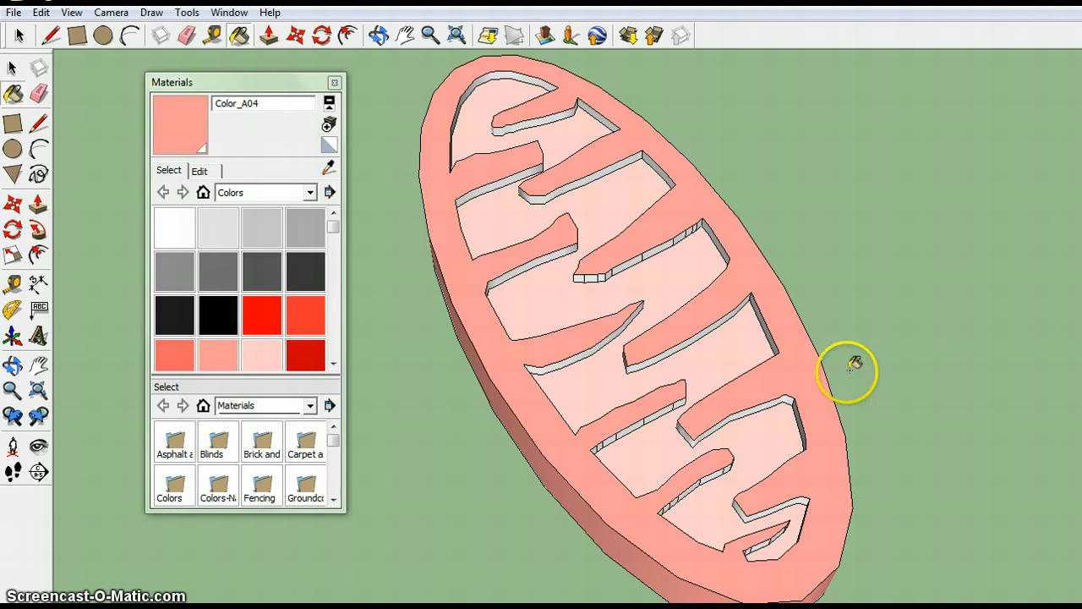
pyautogui.click(334, 83)
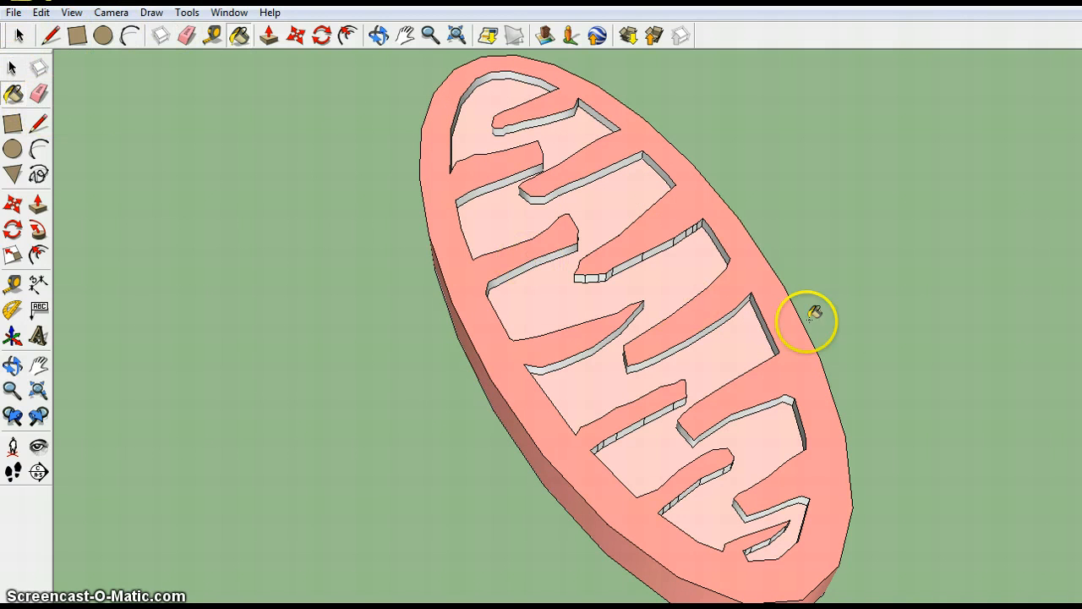
# Draw a large circle on the ground beside the finished mitochondrion, clear of its rim.
pyautogui.scroll(-10, 664, 258)
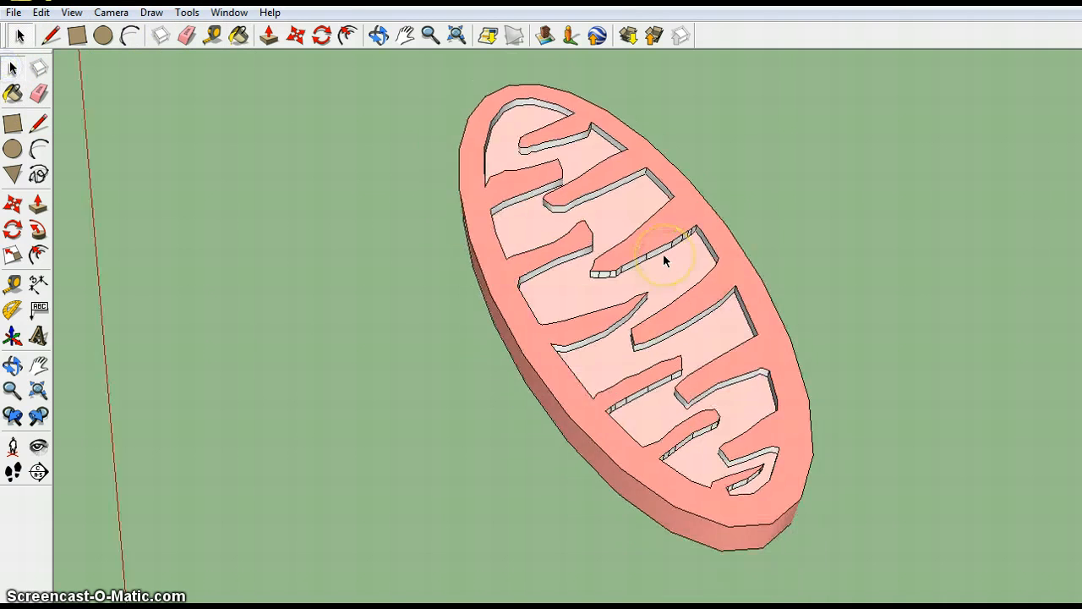
pyautogui.scroll(3, 665, 261)
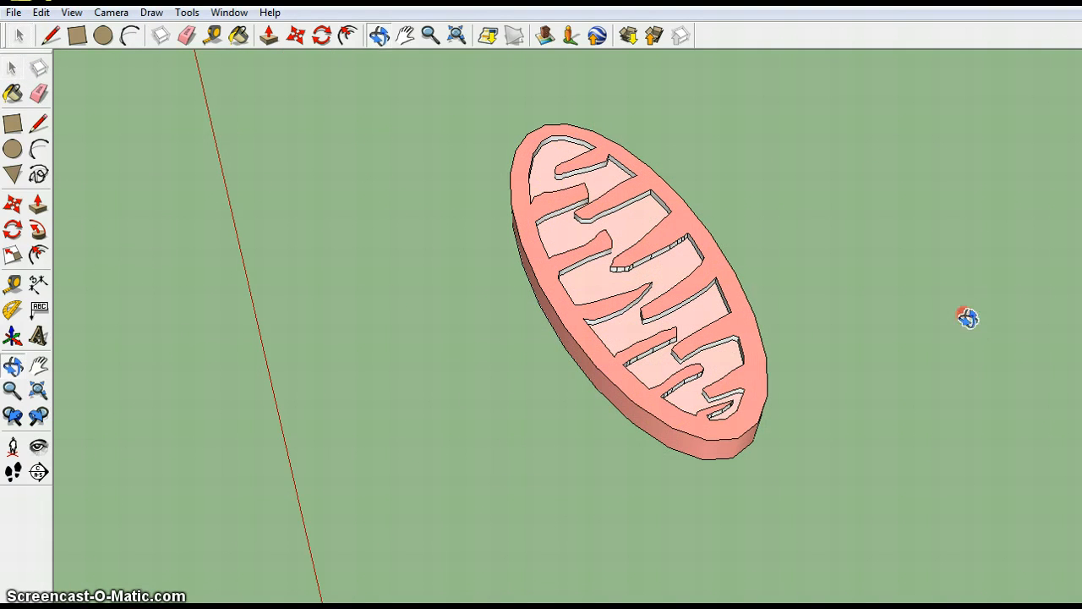
pyautogui.moveTo(968, 317); pyautogui.dragTo(903, 386)
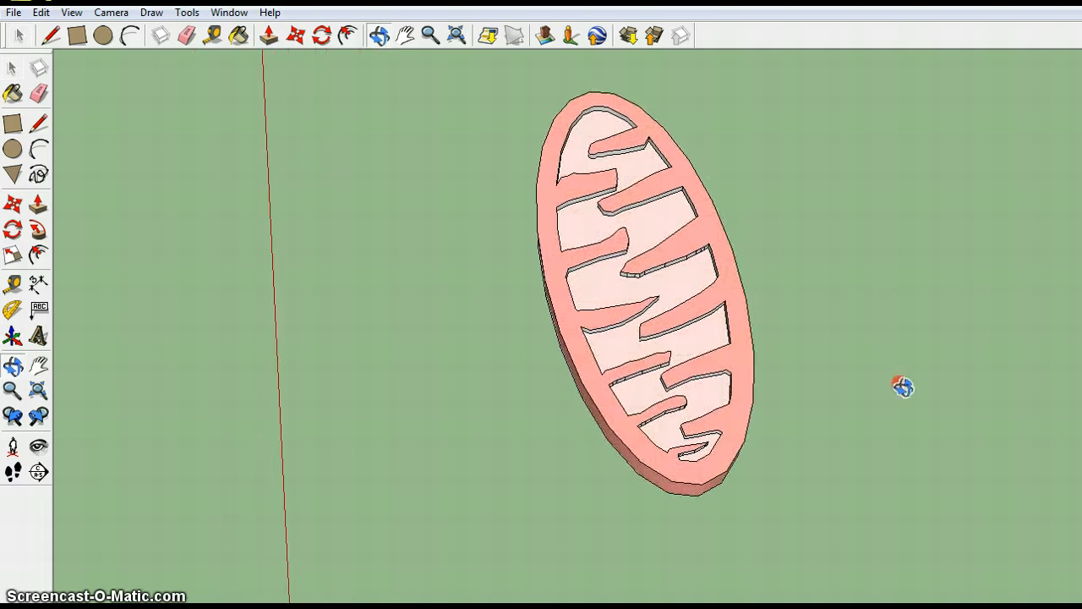
pyautogui.press('space')
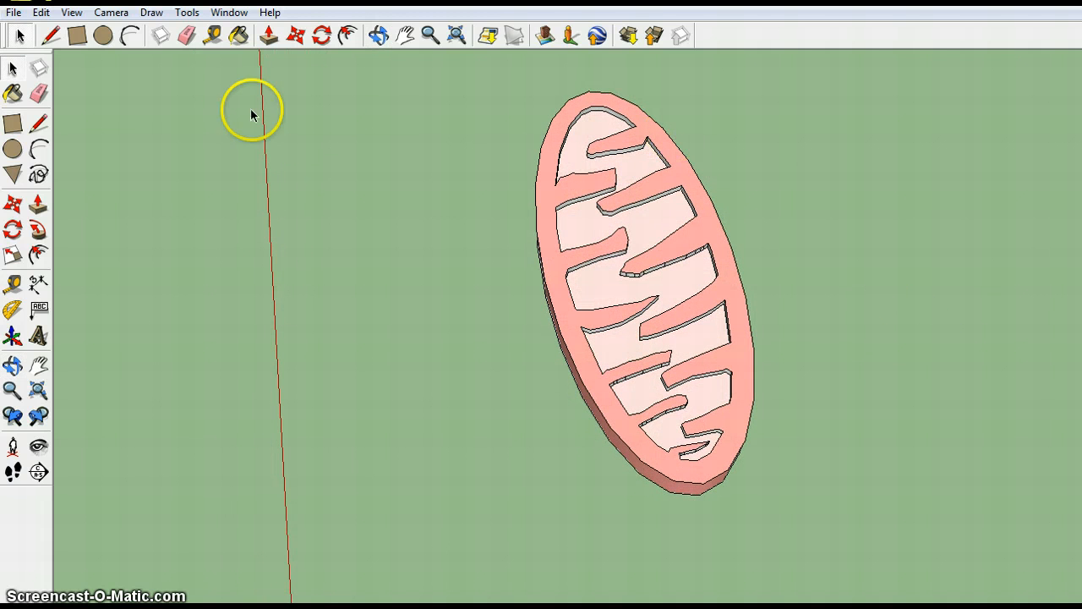
pyautogui.click(103, 35)
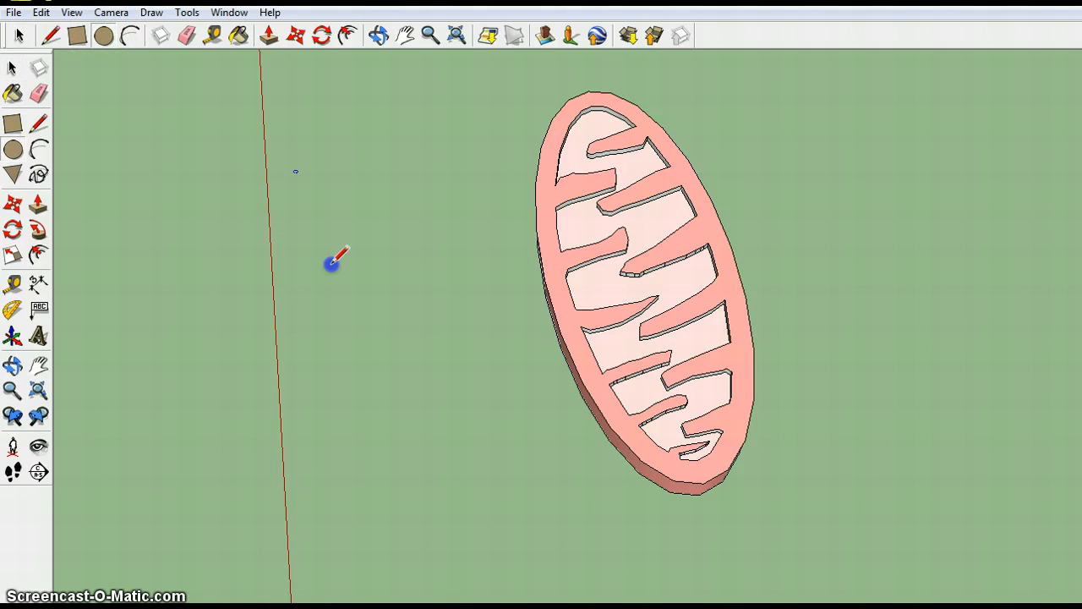
pyautogui.click(962, 429)
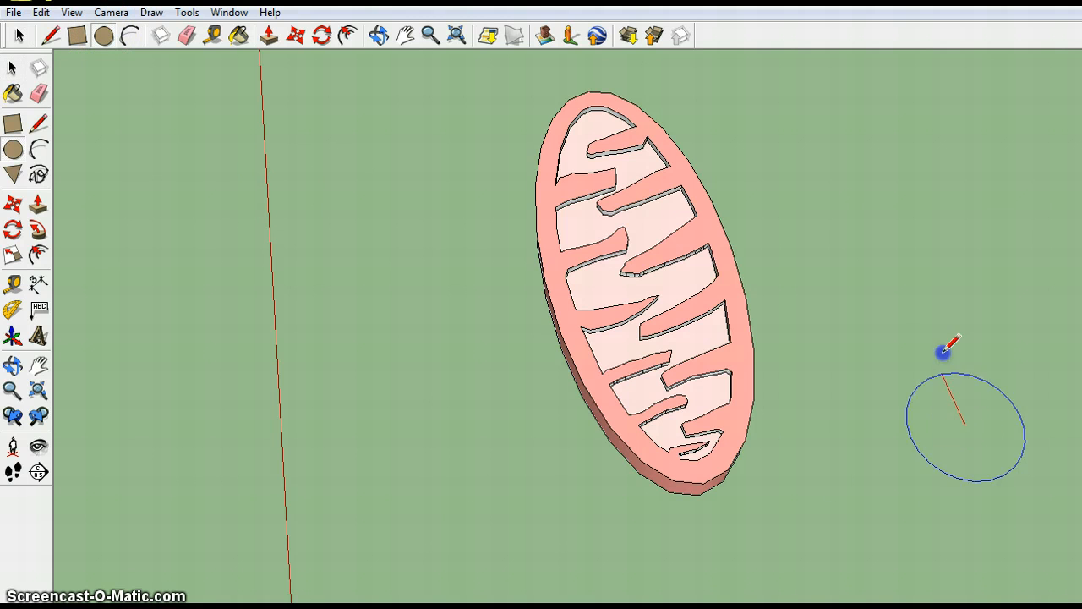
pyautogui.click(928, 314)
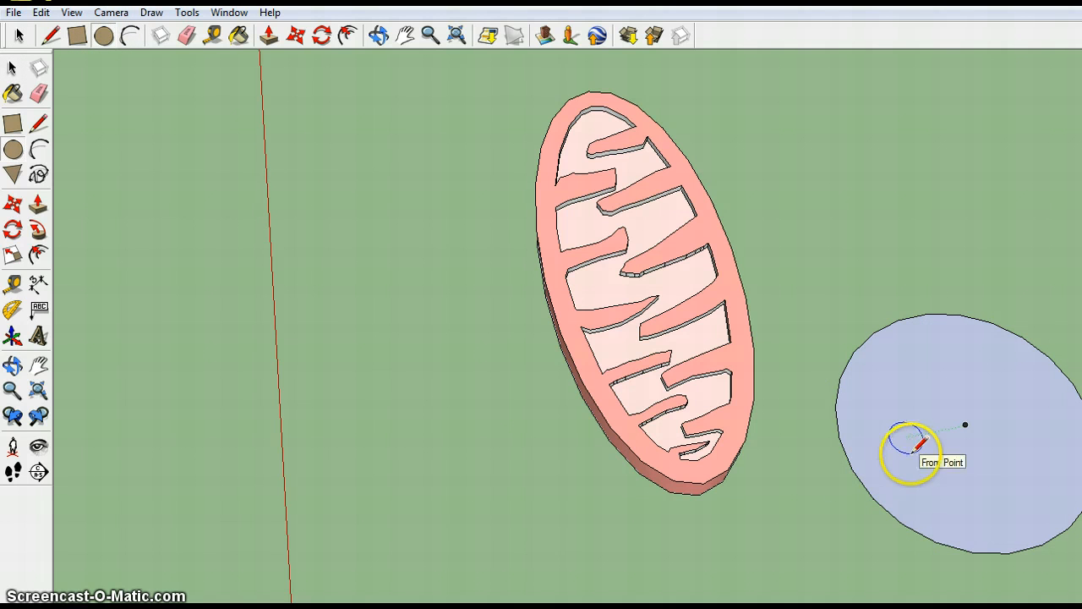
pyautogui.keyDown('shift'); pyautogui.moveTo(915, 455); pyautogui.dragTo(607, 356, button='middle'); pyautogui.keyUp('shift')
pyautogui.press('c')
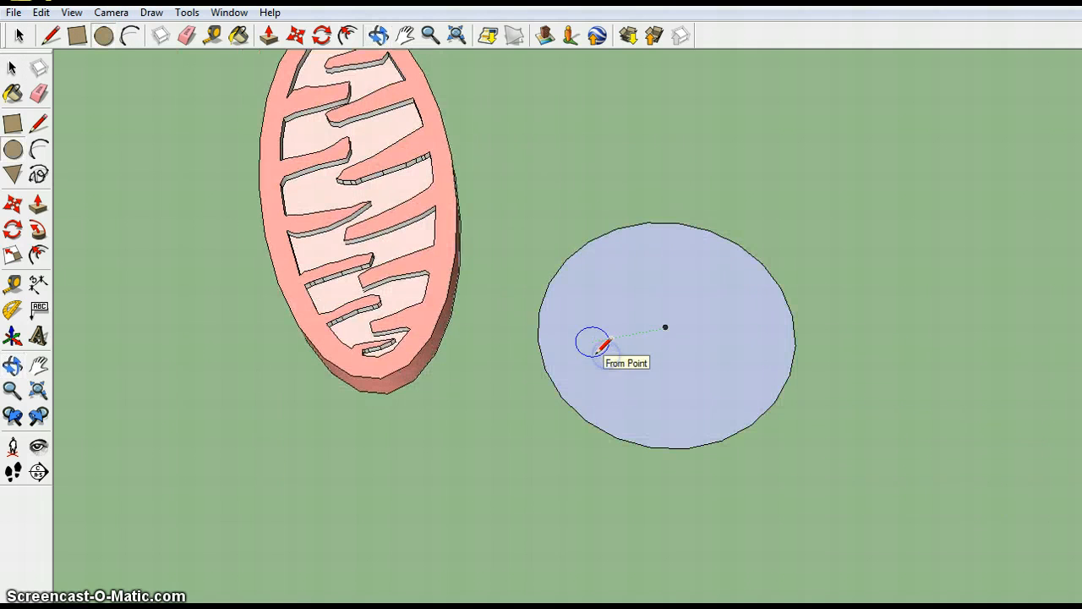
# Scale the new circle along one direction into a narrow ellipse, roughly half as wide as it is long.
pyautogui.click(17, 72)
pyautogui.click(620, 372)
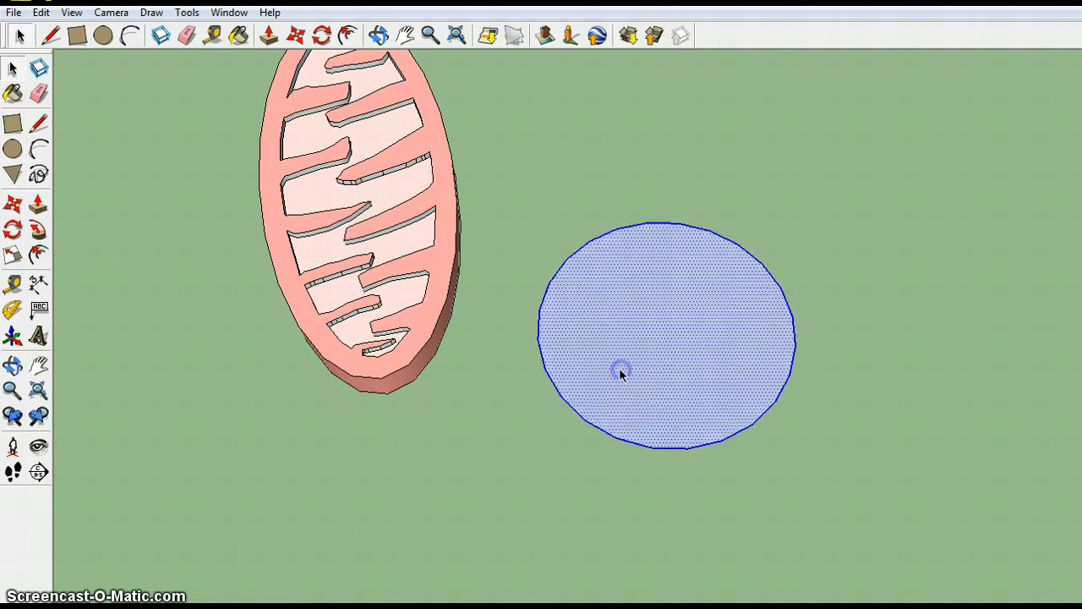
pyautogui.press('s')
pyautogui.moveTo(542, 353); pyautogui.dragTo(663, 347)
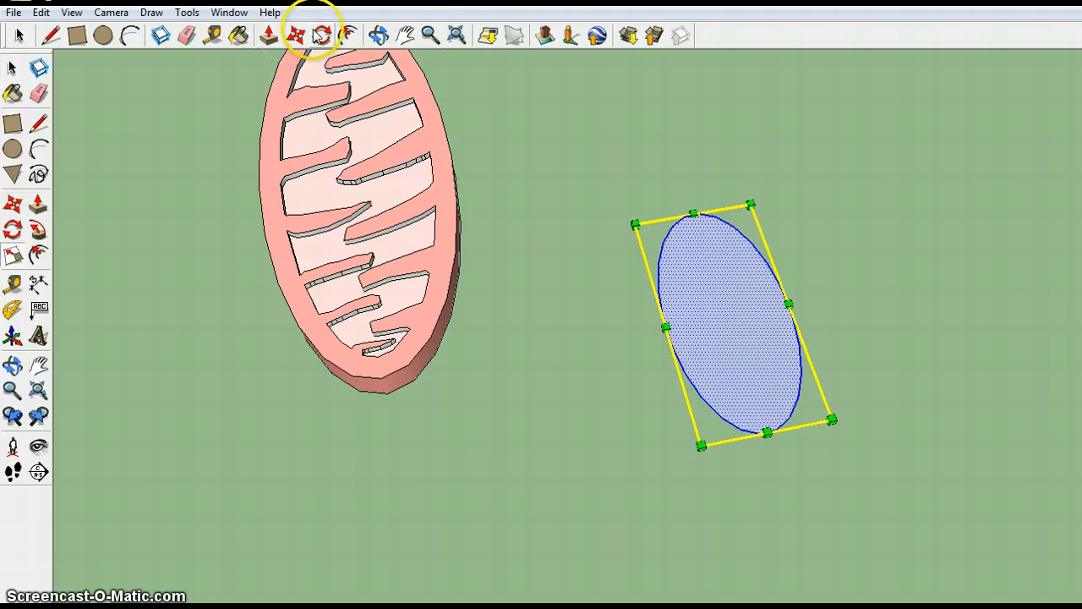
# Extrude the new ellipse into a thin disc with Push/Pull and offset its top edge inward to form a narrow rim.
pyautogui.click(348, 36)
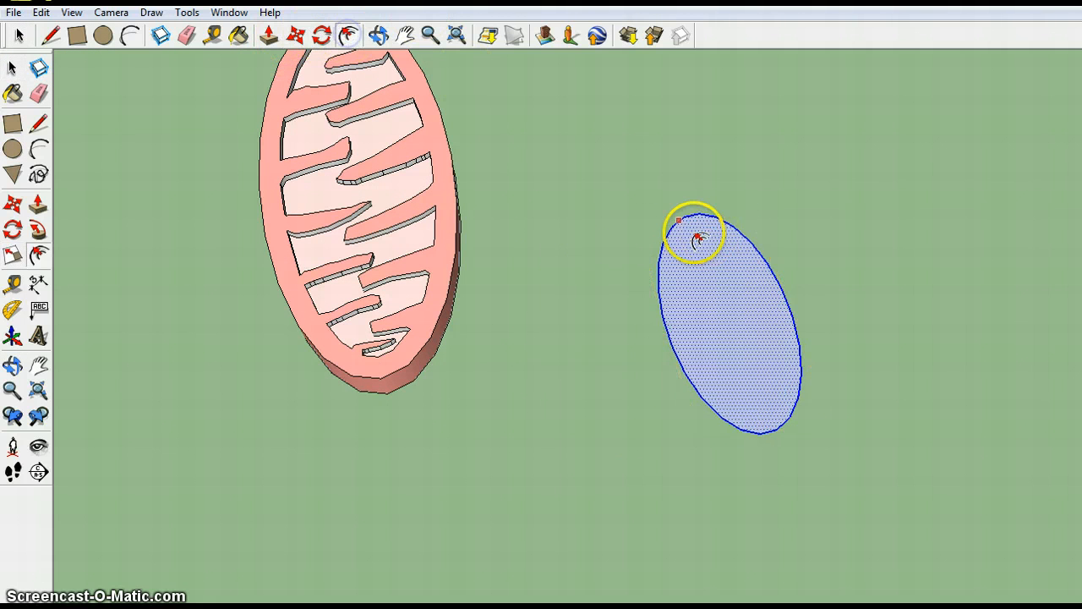
pyautogui.click(271, 35)
pyautogui.moveTo(707, 327); pyautogui.dragTo(713, 310)
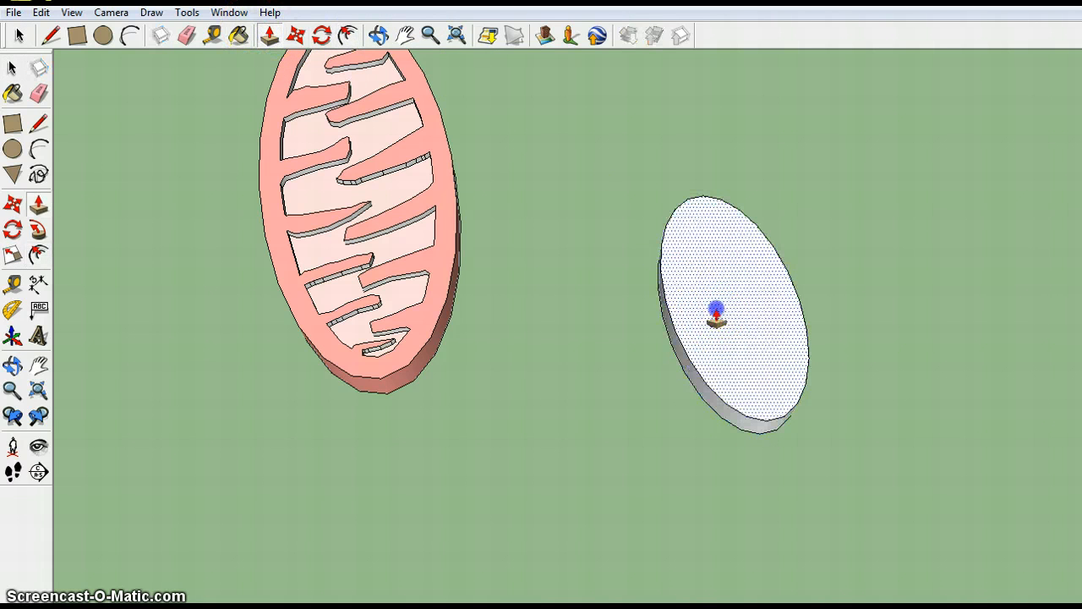
pyautogui.click(347, 36)
pyautogui.moveTo(696, 218)
pyautogui.mouseDown()
pyautogui.moveTo(711, 245)
pyautogui.moveTo(693, 215)
pyautogui.mouseUp()
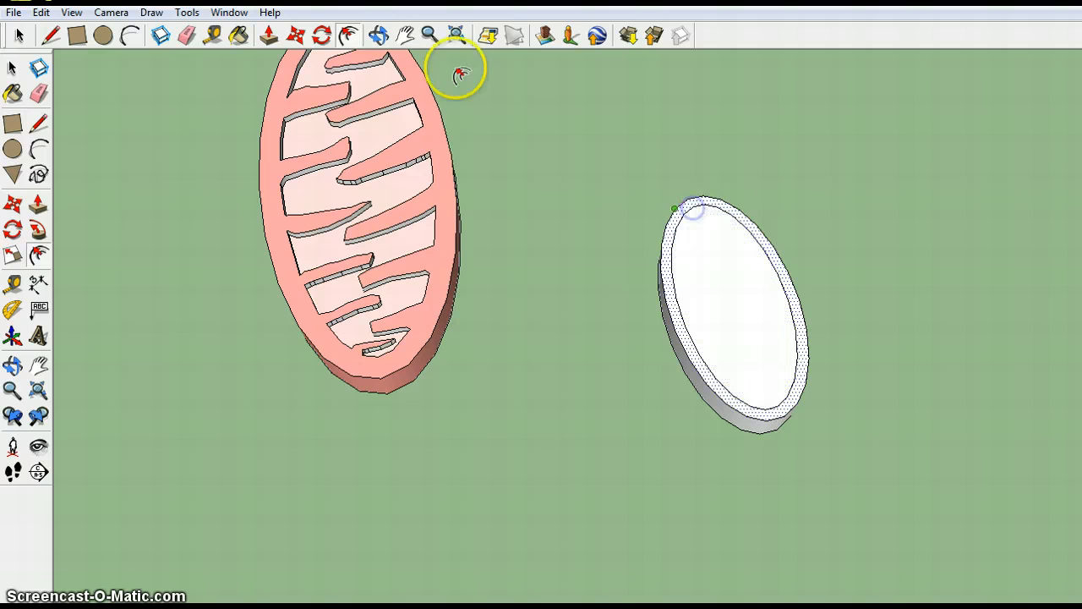
# Try to draw a wavy freehand fold line inside the inner ellipse of the second disc.
pyautogui.click(38, 175)
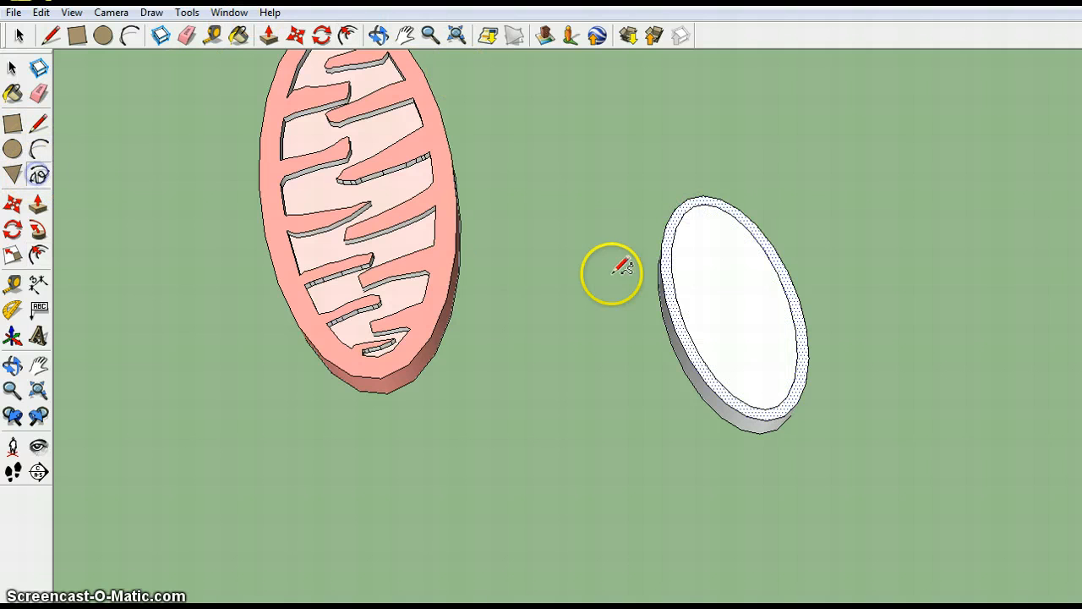
pyautogui.moveTo(685, 222); pyautogui.dragTo(713, 218)
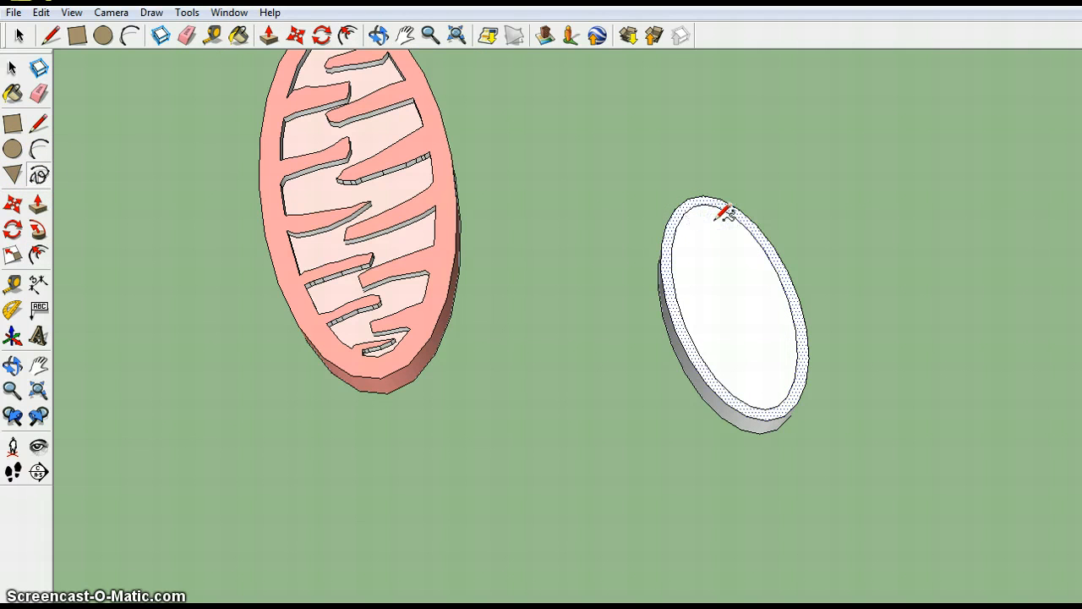
pyautogui.moveTo(715, 220); pyautogui.dragTo(691, 227)
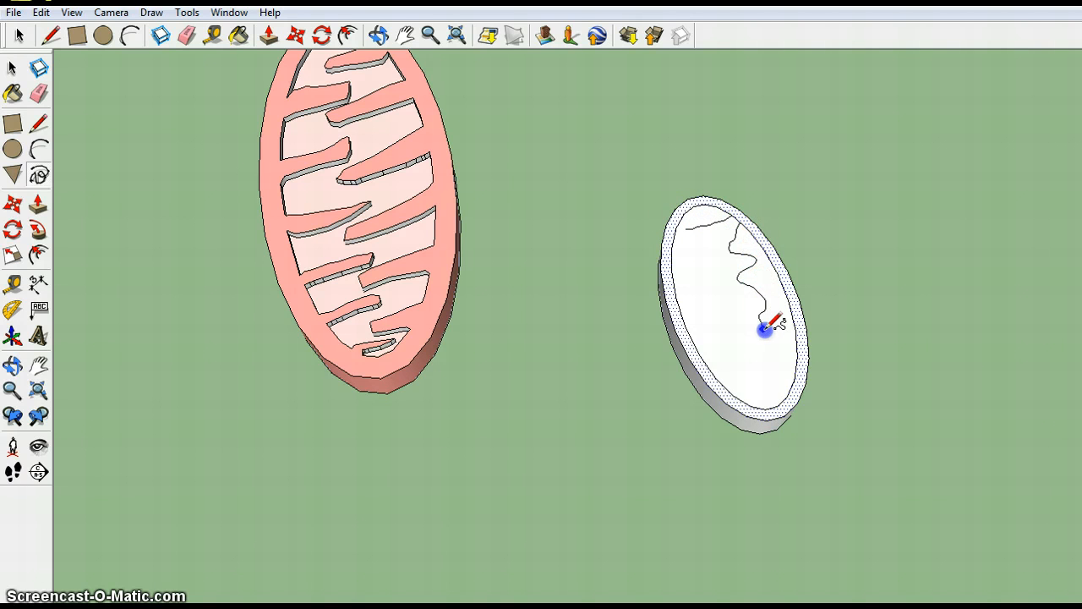
# Check the mitochondrion in the browser's animal cell diagram and draw a matching wavy freehand outline inside the second disc's inner ellipse.
pyautogui.scroll(6, 767, 297)
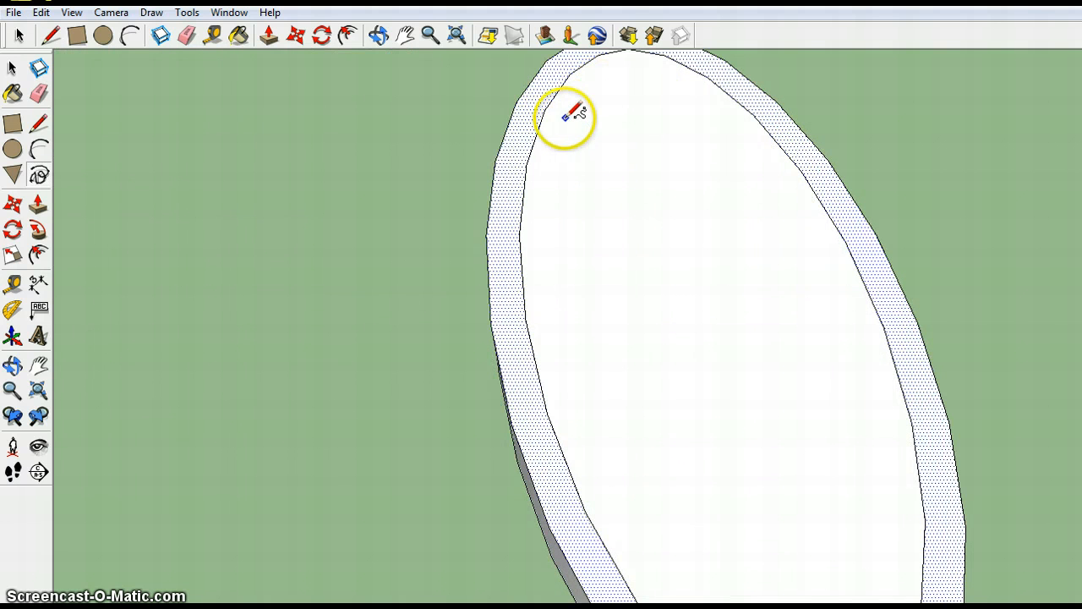
pyautogui.hotkey('alt', 'Tab')
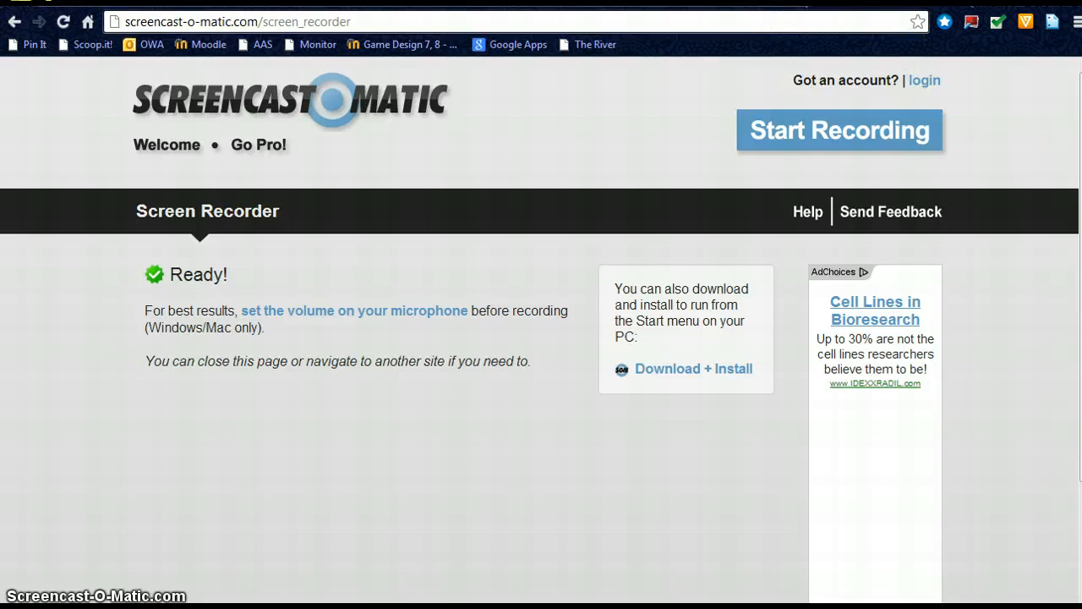
pyautogui.click(580, 3)
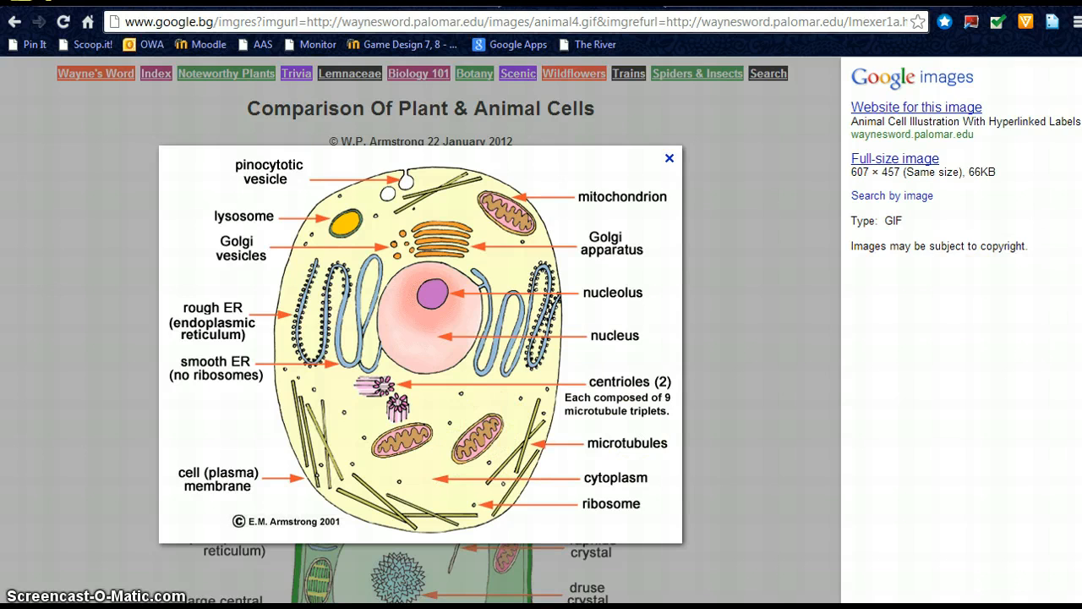
pyautogui.click(1080, 258)
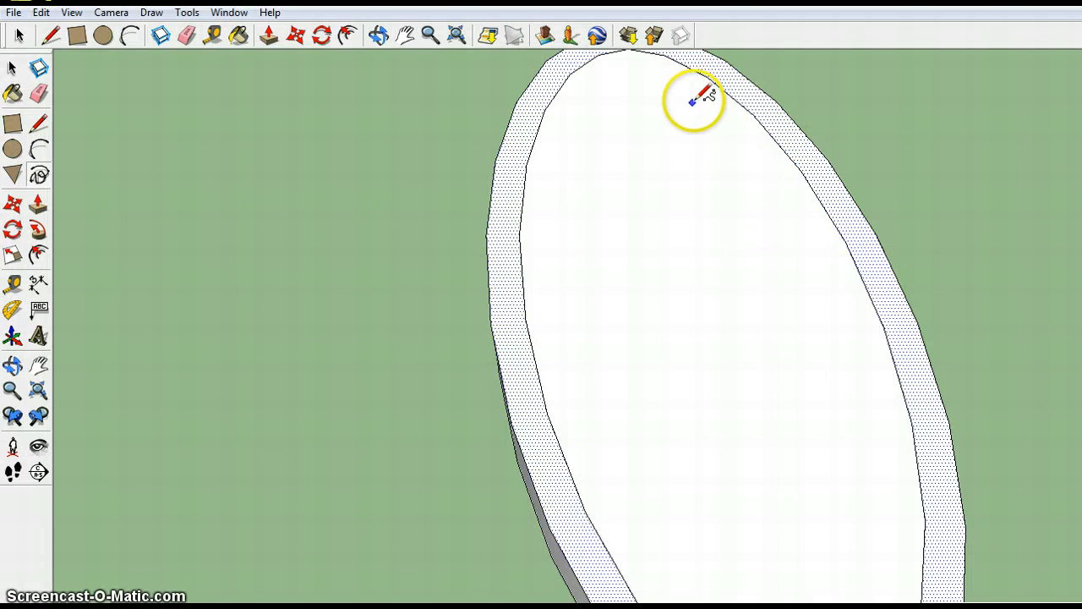
pyautogui.click(688, 98)
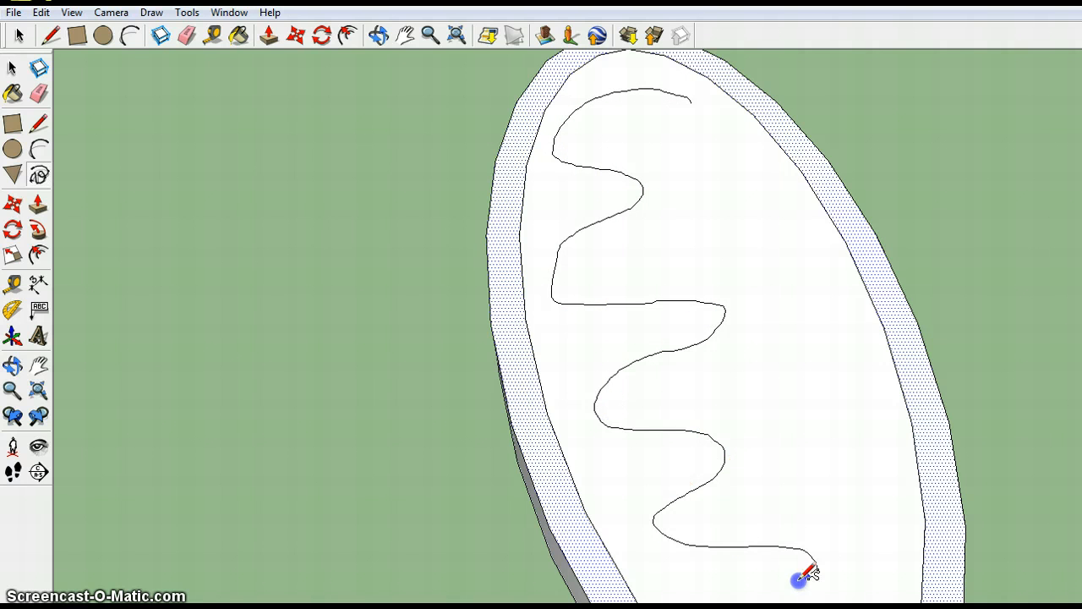
pyautogui.moveTo(702, 599); pyautogui.dragTo(751, 537)
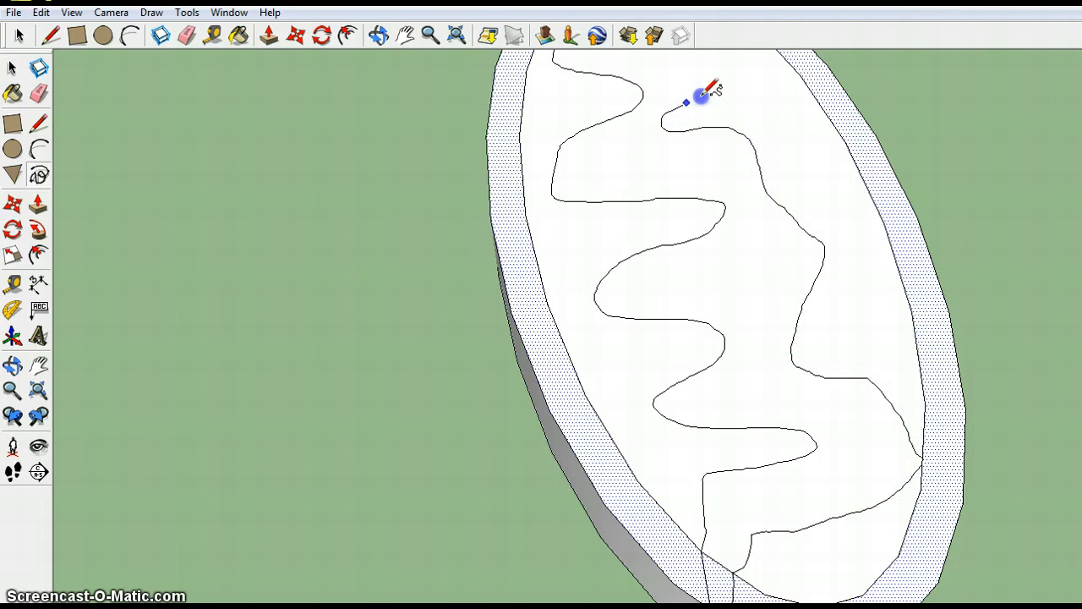
pyautogui.moveTo(702, 96)
pyautogui.mouseDown()
pyautogui.moveTo(709, 59)
pyautogui.moveTo(688, 80)
pyautogui.mouseUp()
pyautogui.scroll(-4, 814, 152)
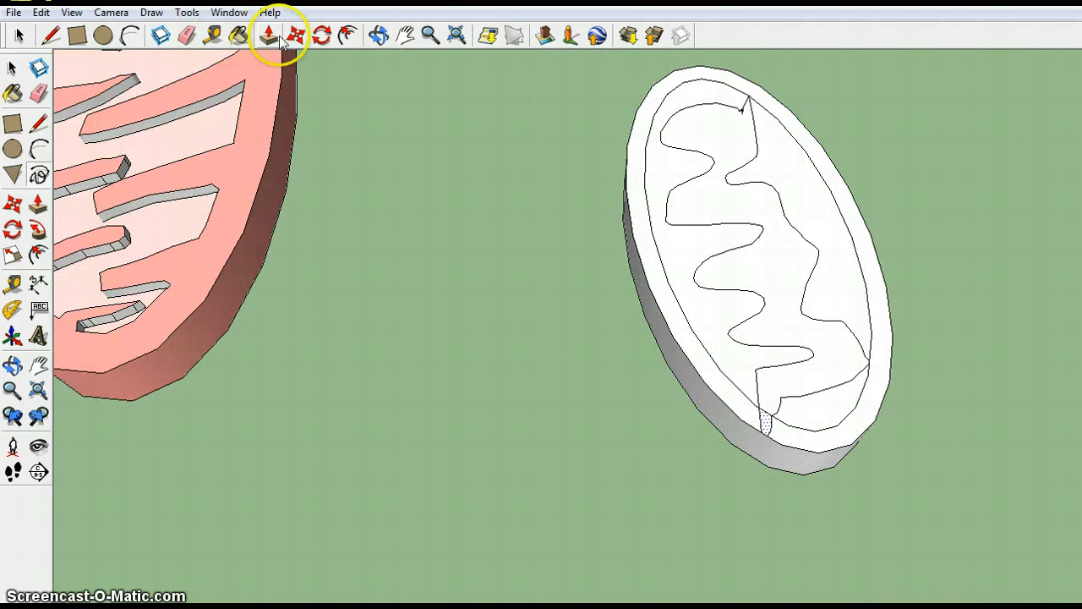
# Erase the wavy outline's overshoot across the rim, close its lower end with a freehand line, and remove the leftover segments.
pyautogui.click(187, 35)
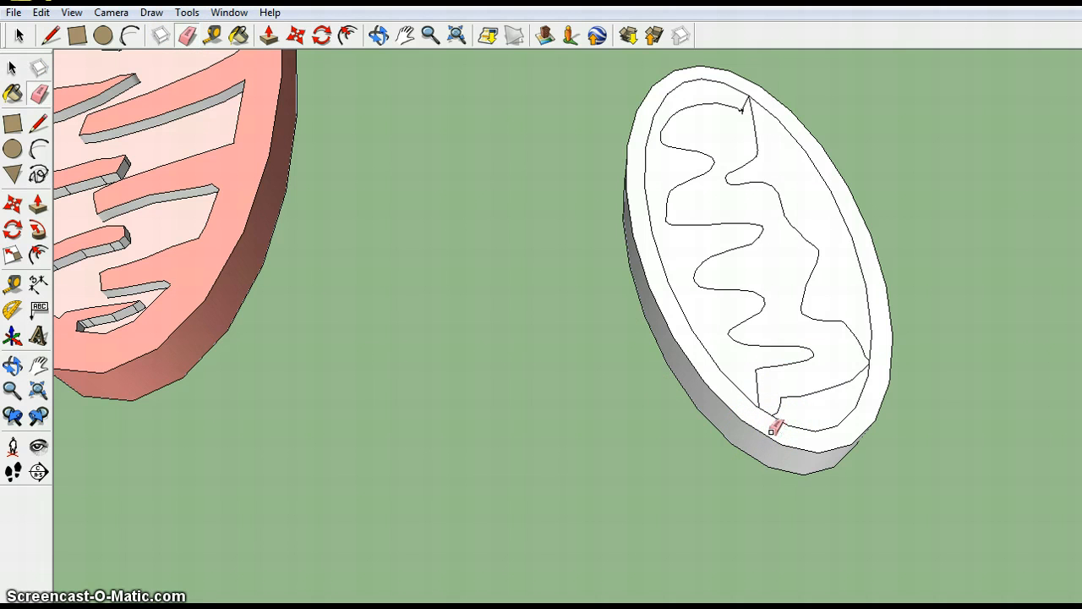
pyautogui.click(38, 174)
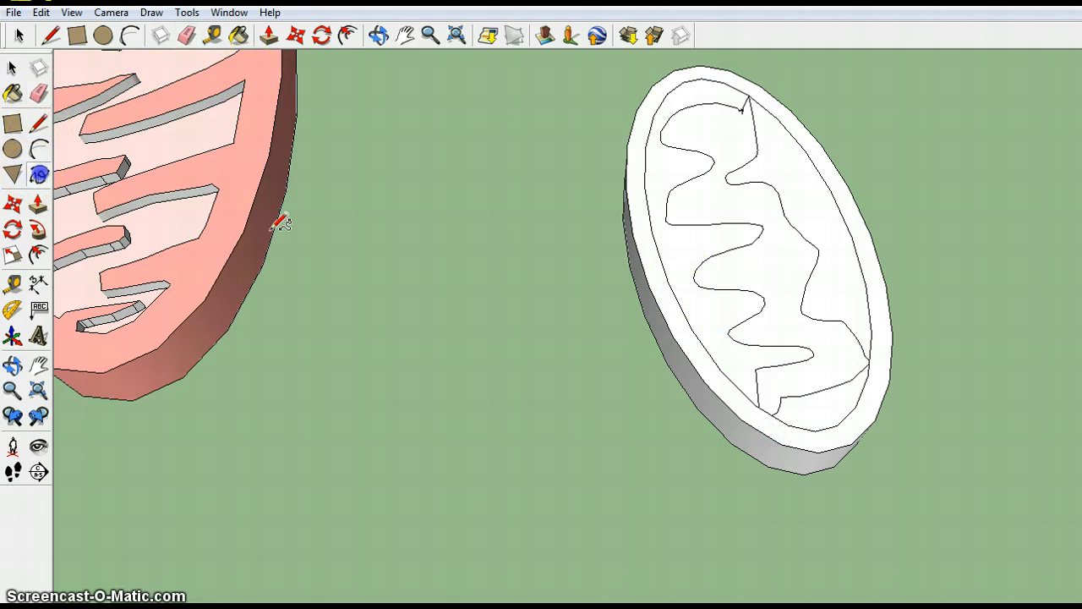
pyautogui.click(754, 380)
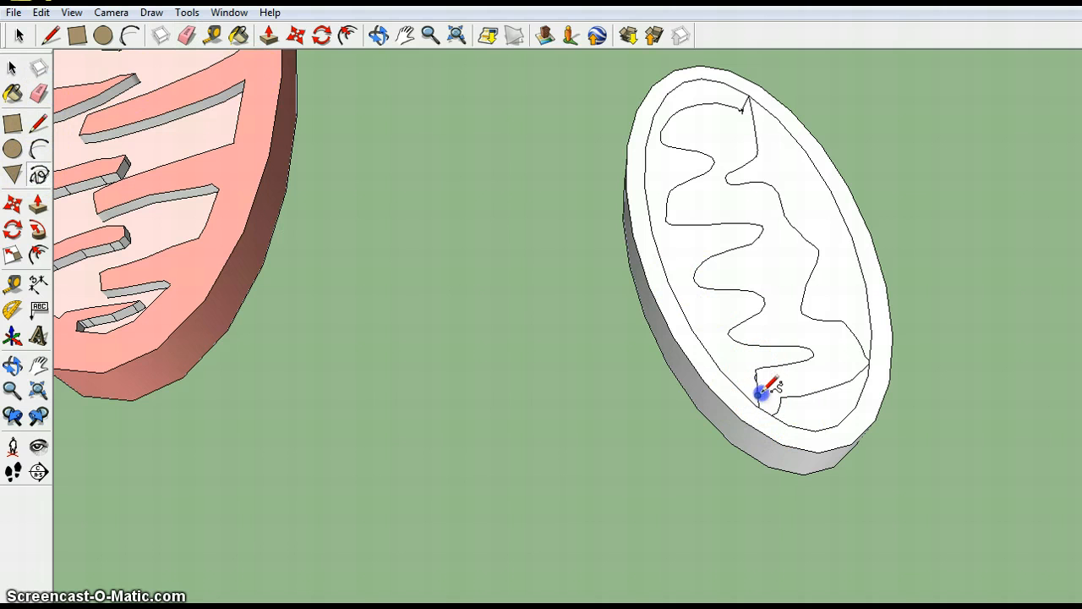
pyautogui.moveTo(786, 400); pyautogui.dragTo(785, 400)
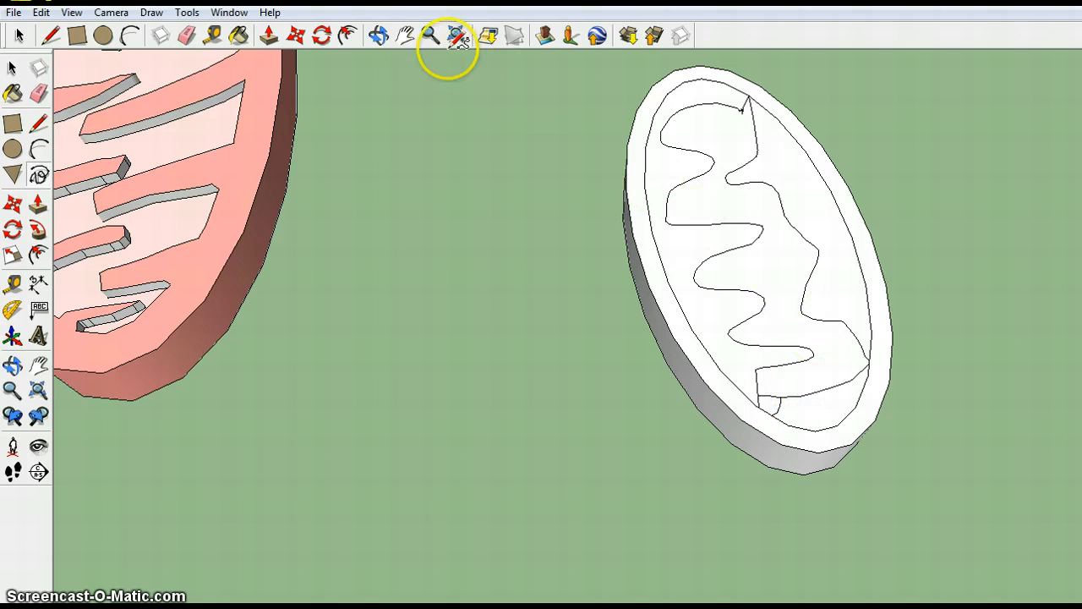
pyautogui.click(187, 35)
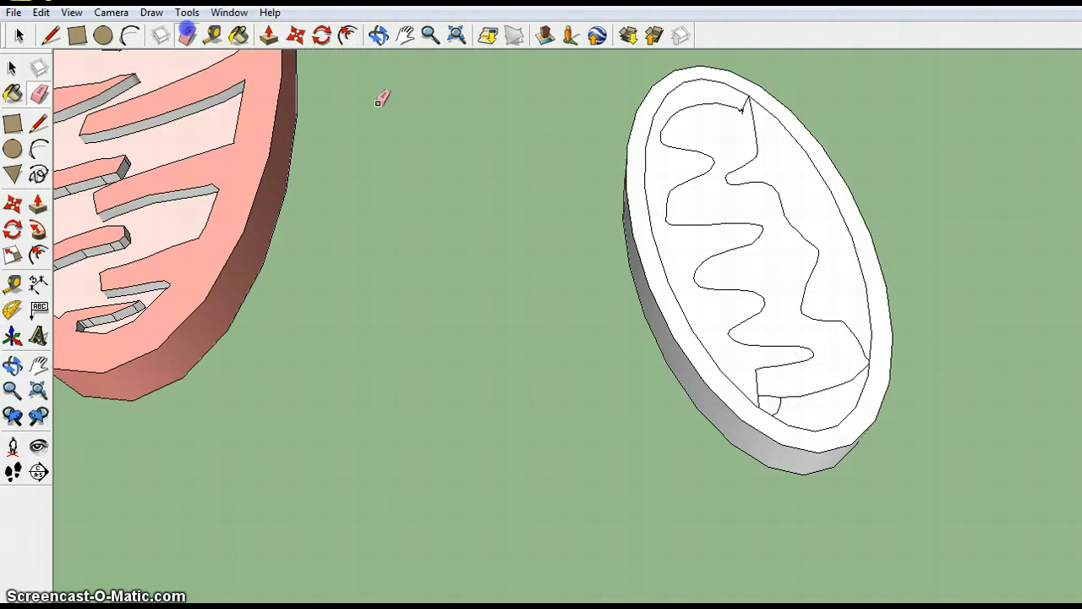
pyautogui.click(780, 409)
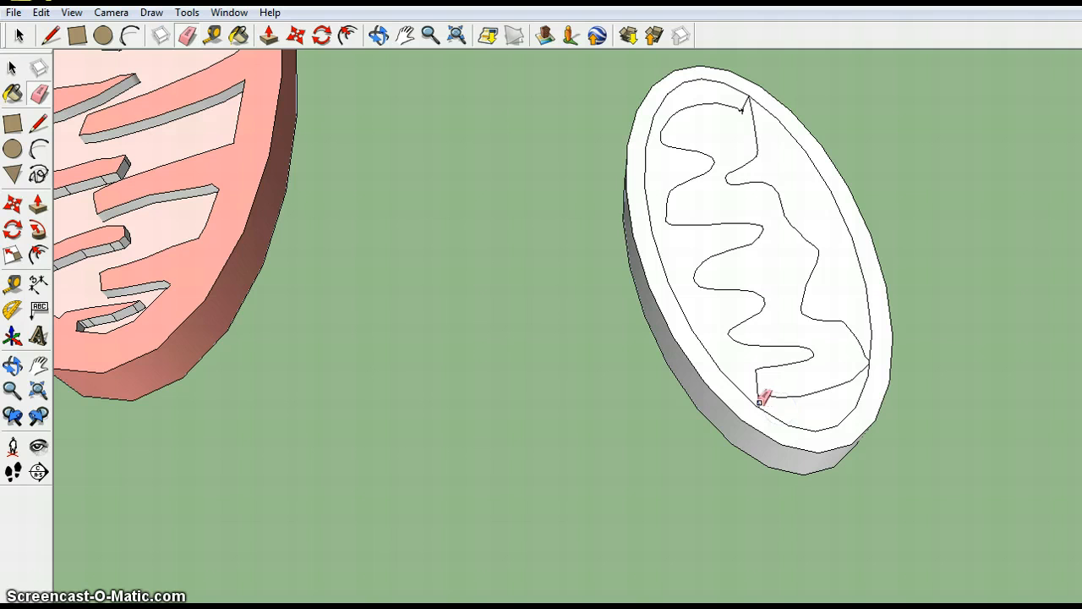
pyautogui.click(833, 302)
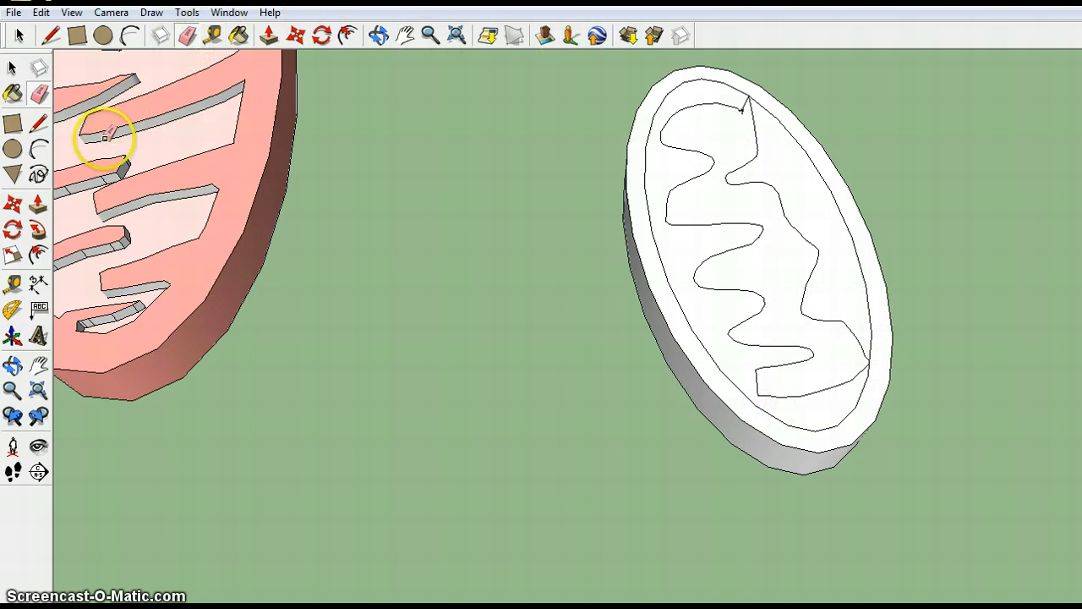
# Try to bridge the wavy outline's upper gap with a short freehand line below the spike touching the inner ellipse.
pyautogui.click(36, 177)
pyautogui.moveTo(854, 378); pyautogui.dragTo(871, 369)
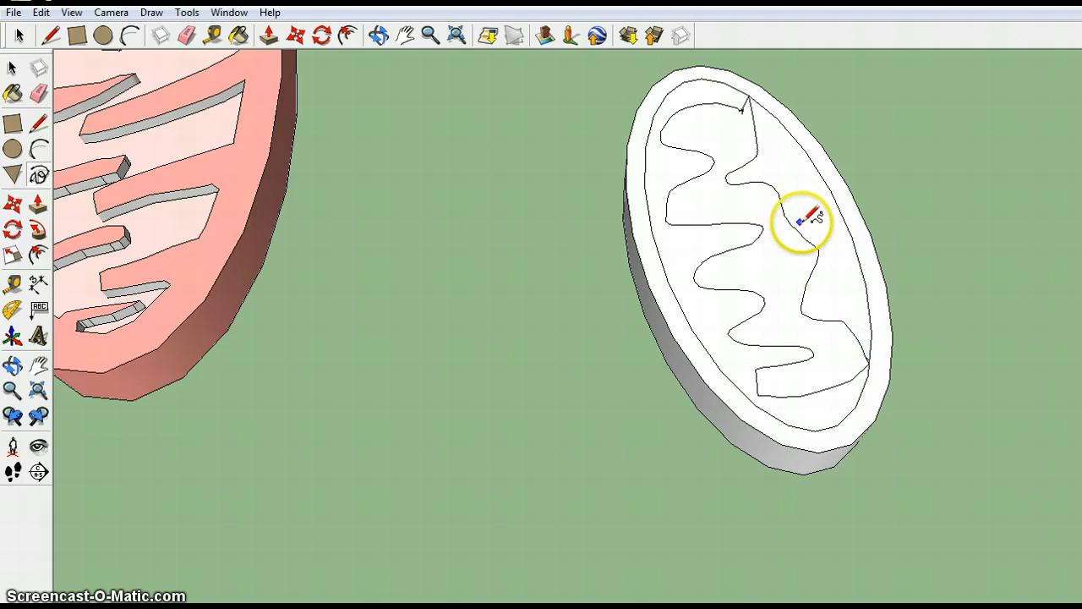
pyautogui.click(744, 113)
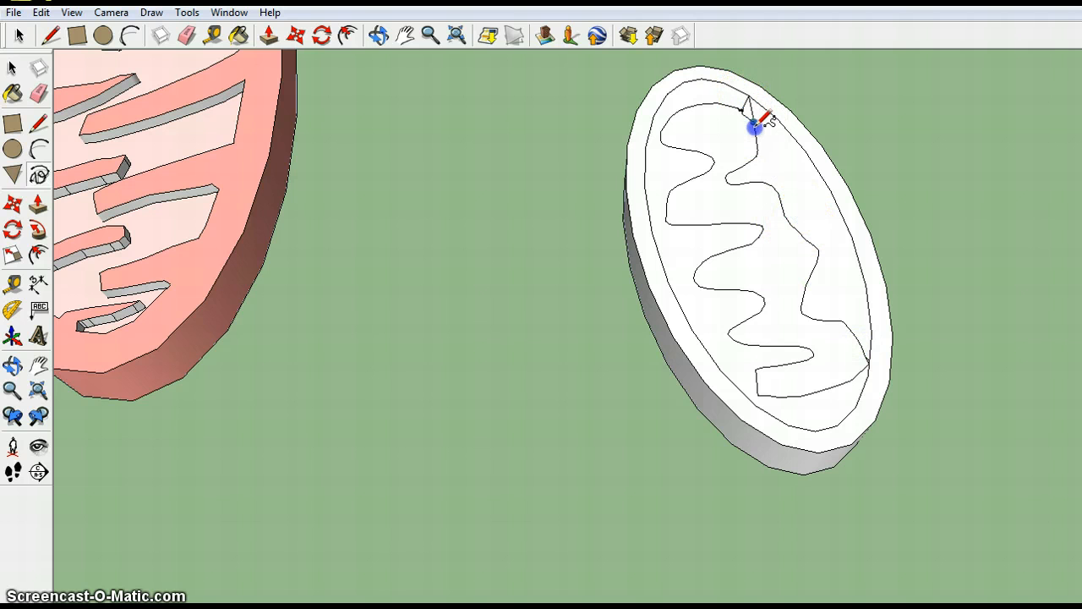
pyautogui.moveTo(744, 114); pyautogui.dragTo(747, 101)
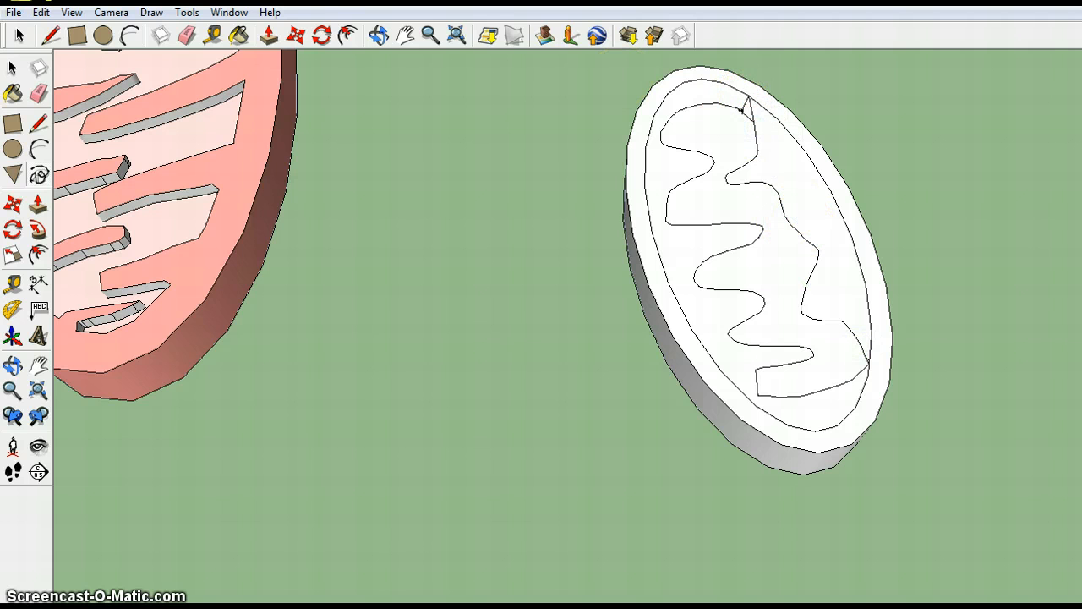
# Erase the spike and stray segments at the wavy outline's upper end and close the gap with a short freehand curve.
pyautogui.click(184, 38)
pyautogui.scroll(3, 763, 196)
pyautogui.click(763, 121)
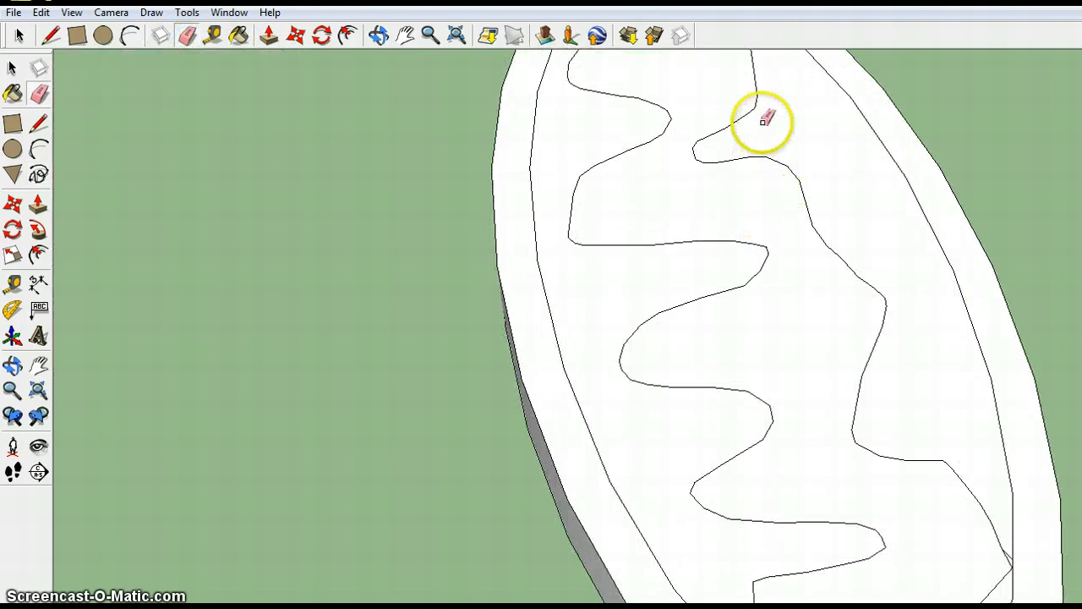
pyautogui.moveTo(764, 121); pyautogui.dragTo(776, 262, button='middle')
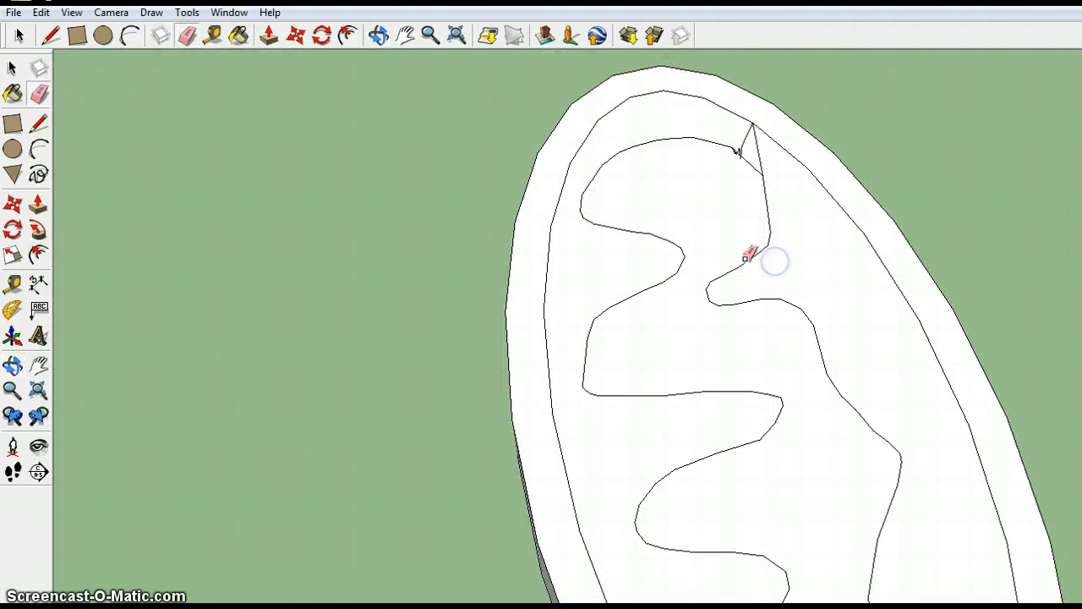
pyautogui.click(741, 147)
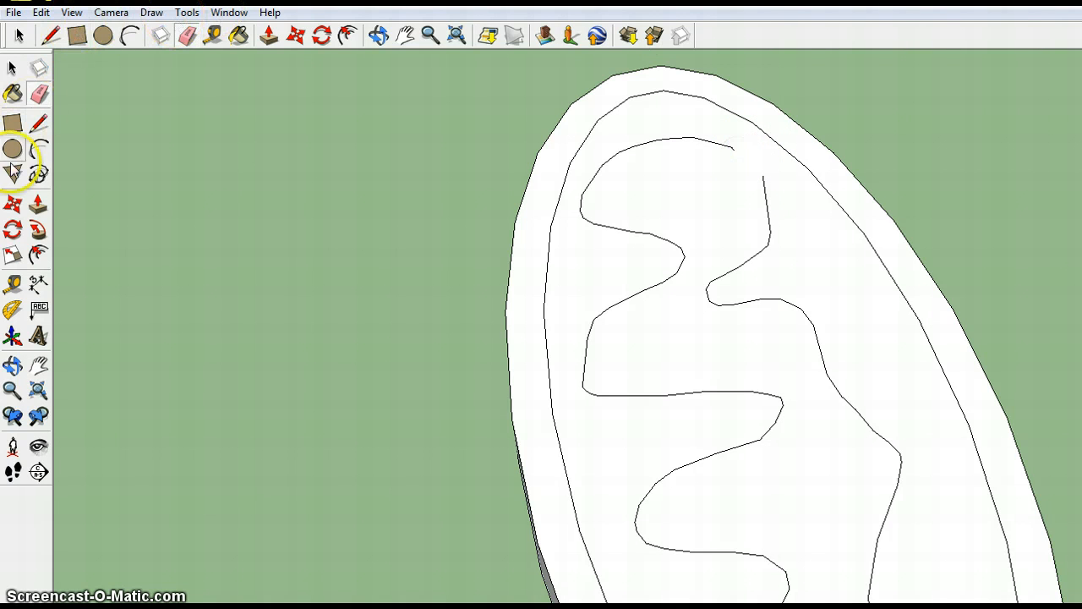
pyautogui.click(38, 175)
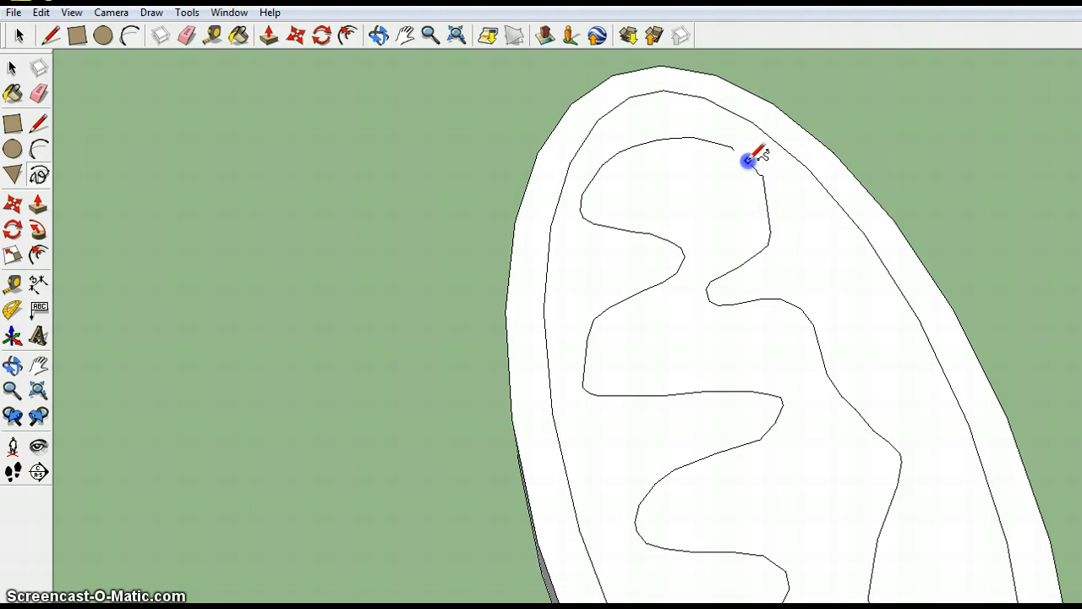
pyautogui.moveTo(748, 175); pyautogui.dragTo(763, 178)
# Draw a short freehand line across the wavy outline's lower corner, just inside the point where it touches the inner ellipse.
pyautogui.click(269, 35)
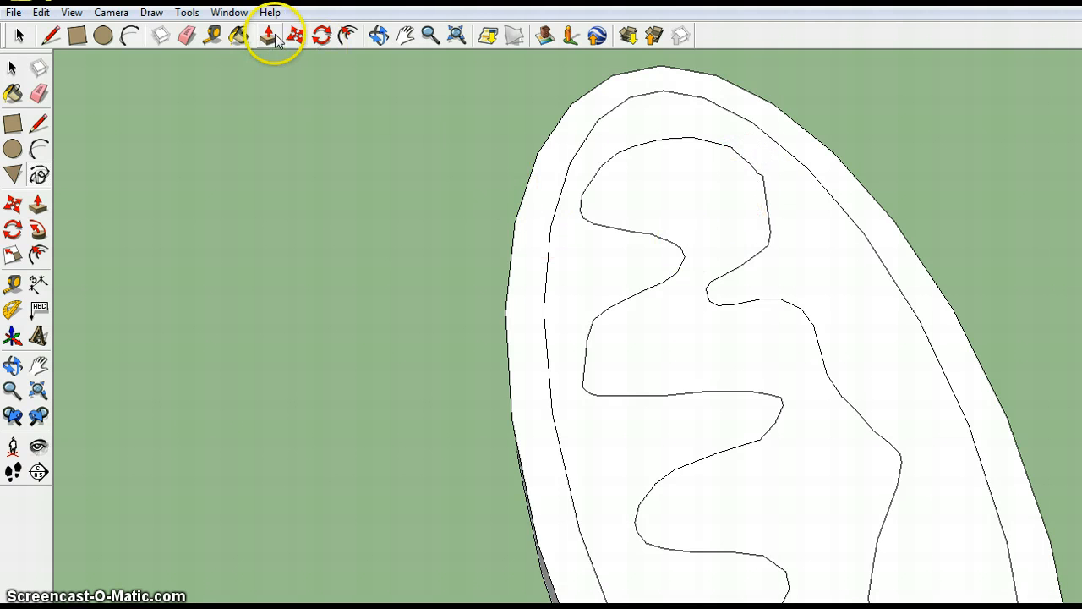
pyautogui.moveTo(502, 184); pyautogui.dragTo(908, 257, button='middle')
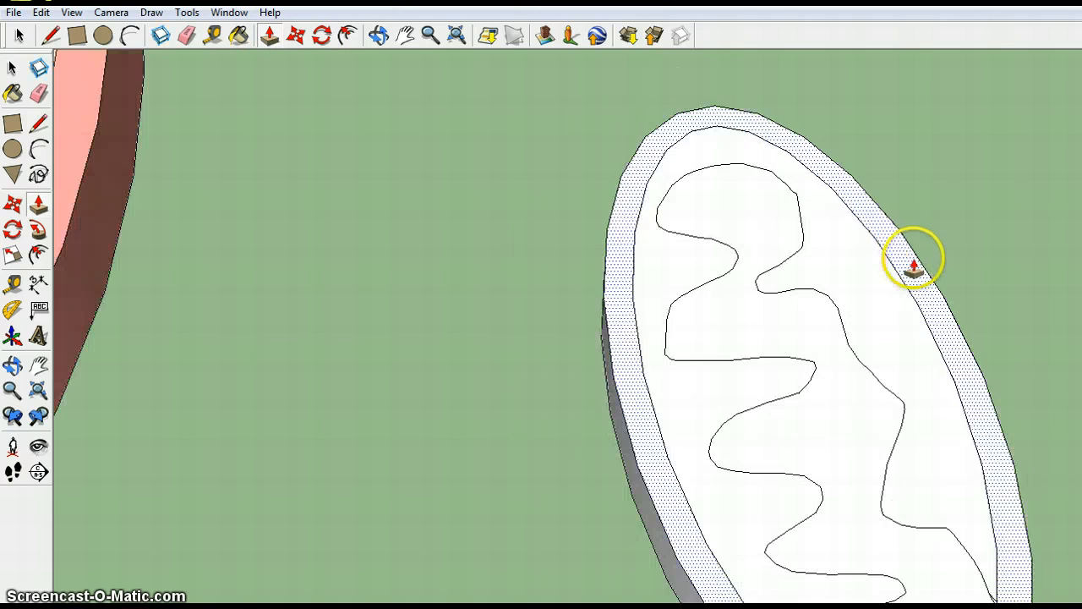
pyautogui.scroll(-2, 925, 279)
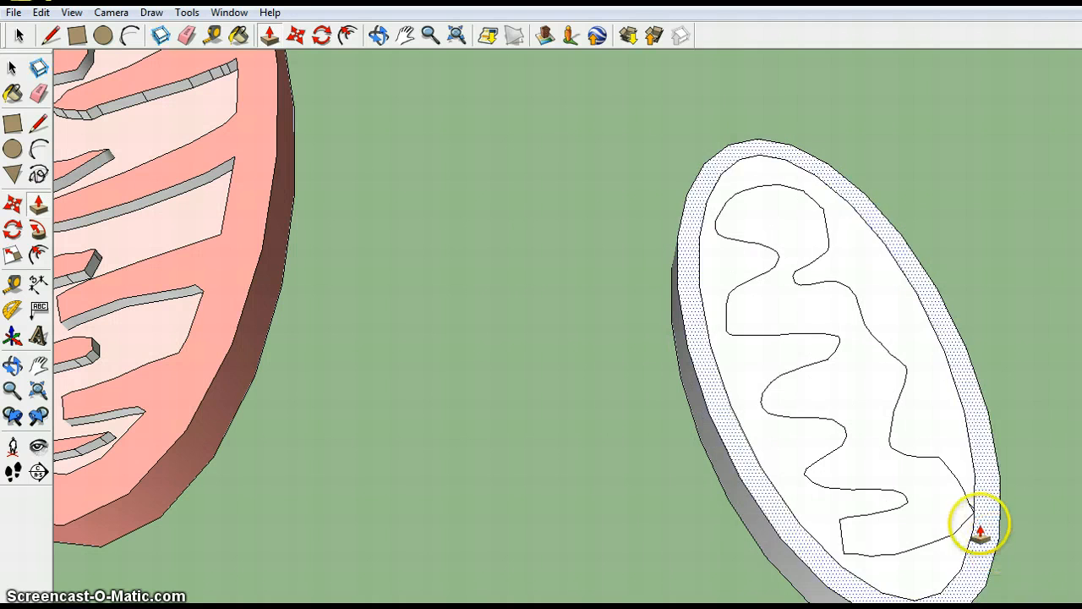
pyautogui.click(38, 174)
pyautogui.moveTo(966, 541); pyautogui.dragTo(962, 509)
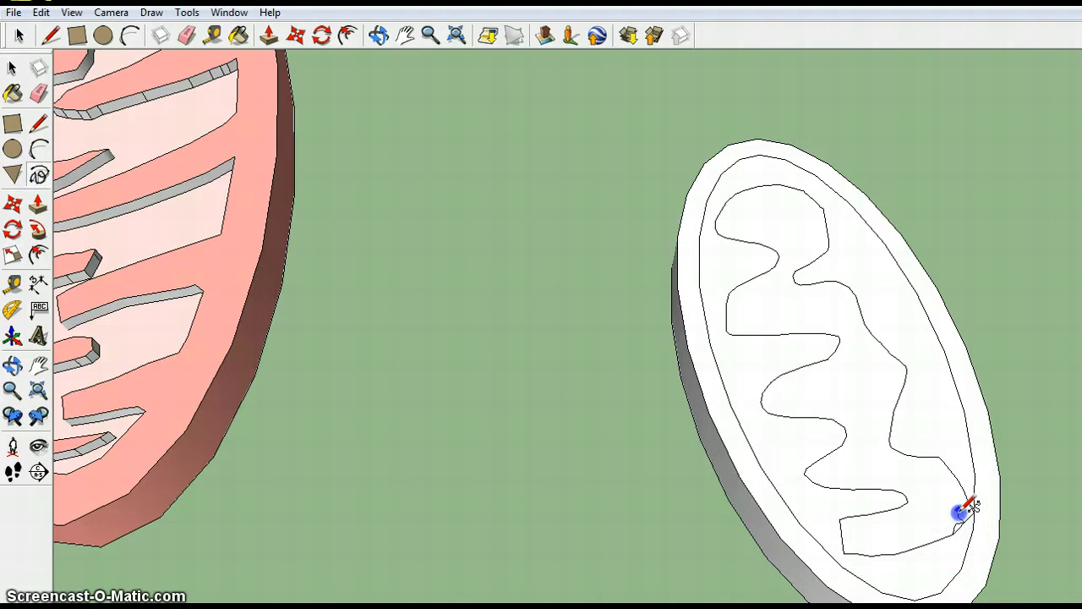
pyautogui.scroll(-2, 937, 355)
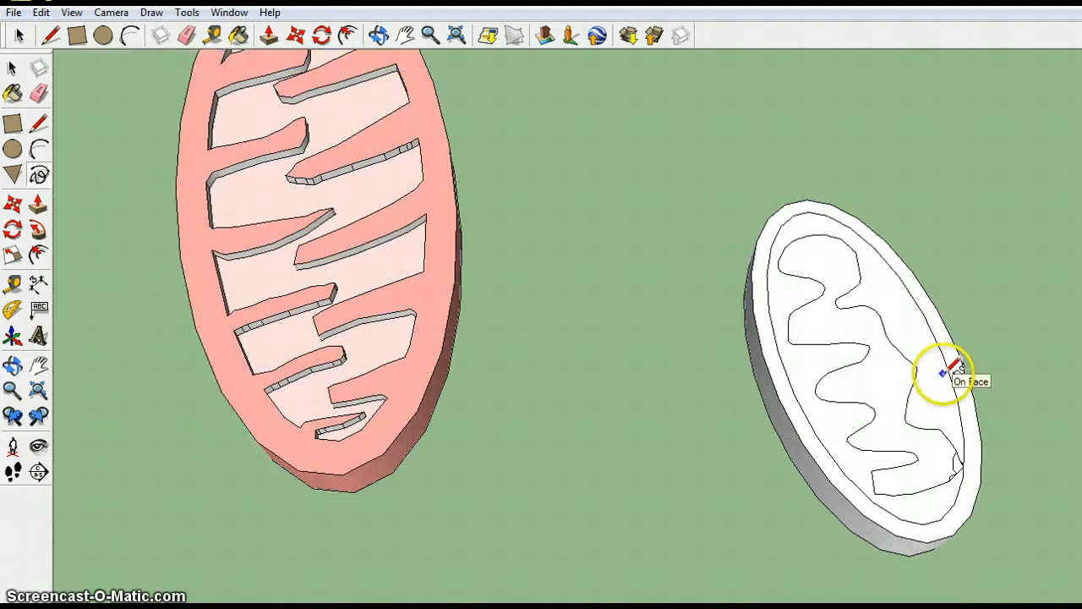
pyautogui.scroll(3, 991, 461)
pyautogui.scroll(5, 991, 461)
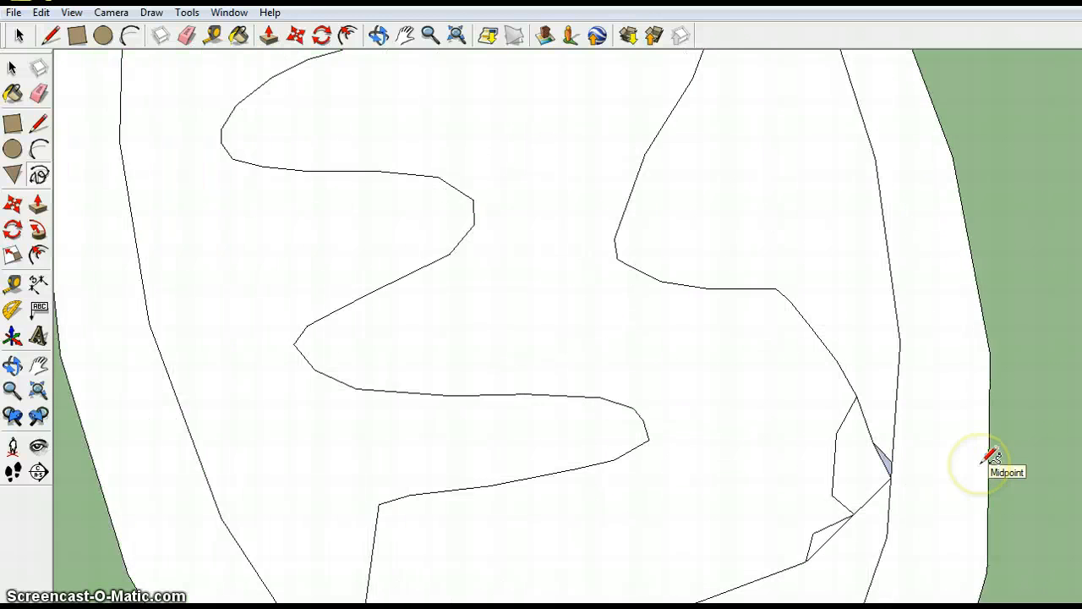
# Erase the outline segments connecting the wavy fold's lower corner to the inner ellipse, keeping the ellipse edge intact.
pyautogui.click(187, 35)
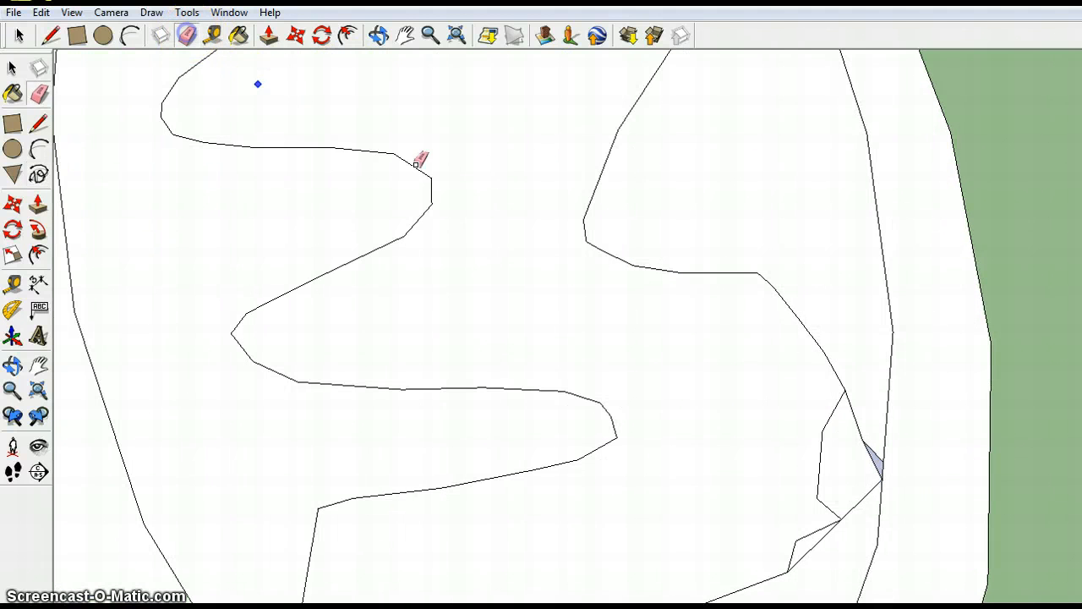
pyautogui.click(857, 503)
pyautogui.click(873, 458)
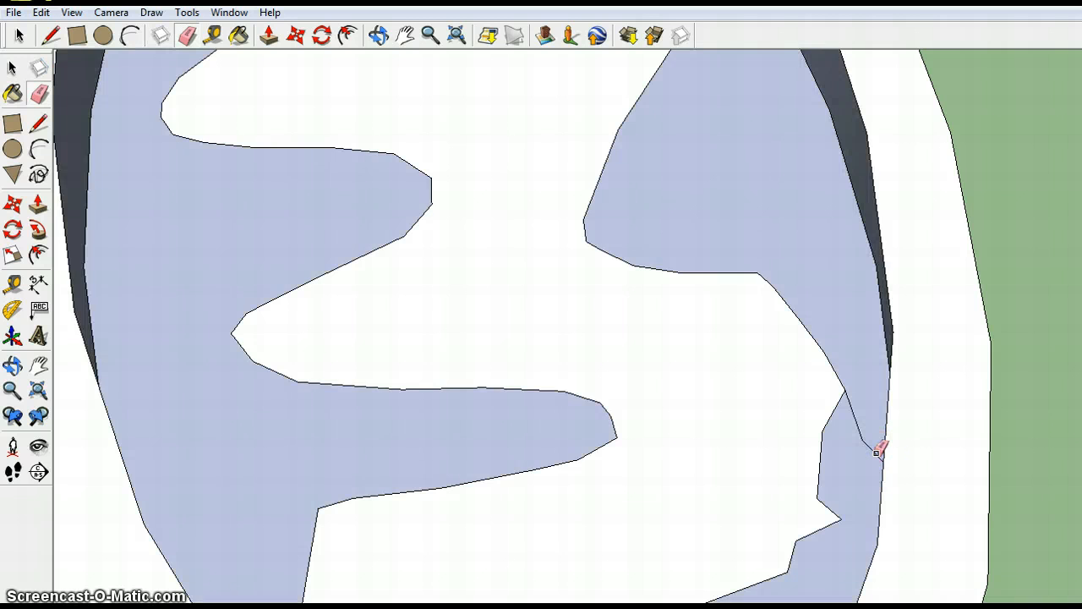
pyautogui.click(873, 448)
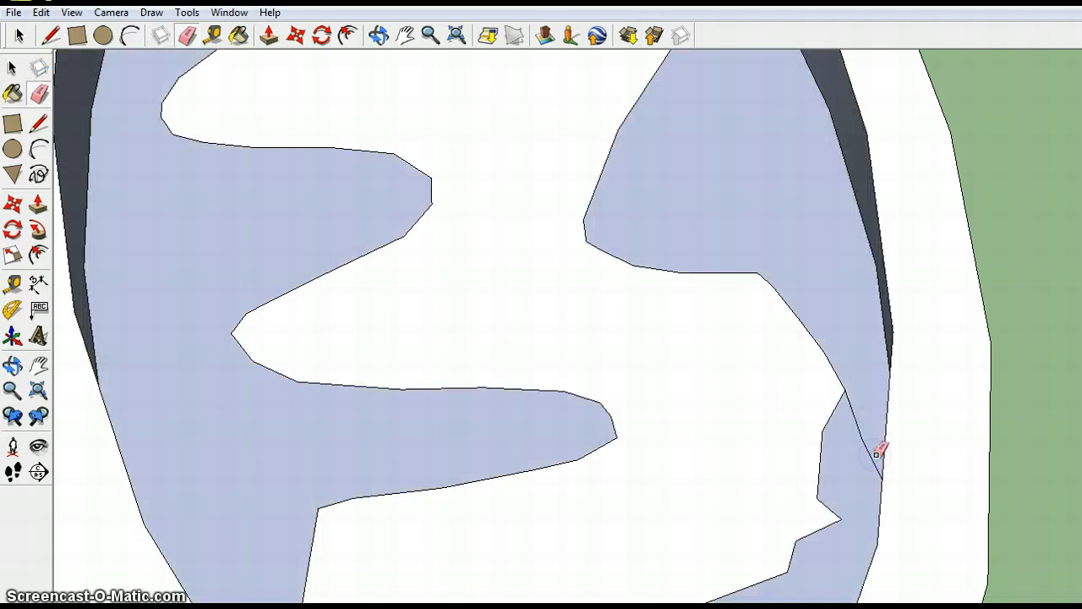
pyautogui.click(876, 455)
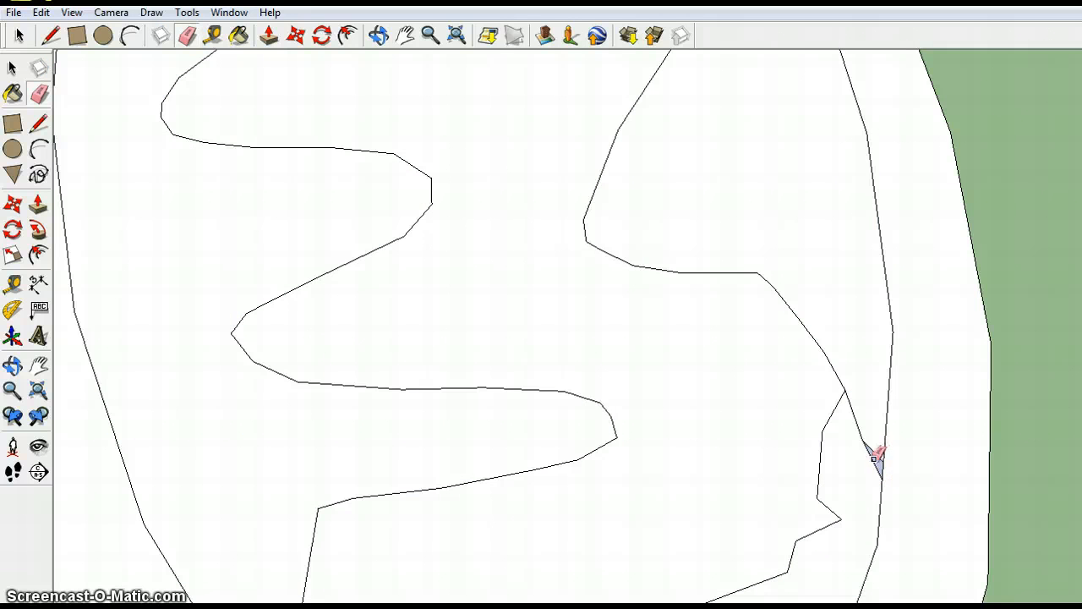
pyautogui.click(859, 425)
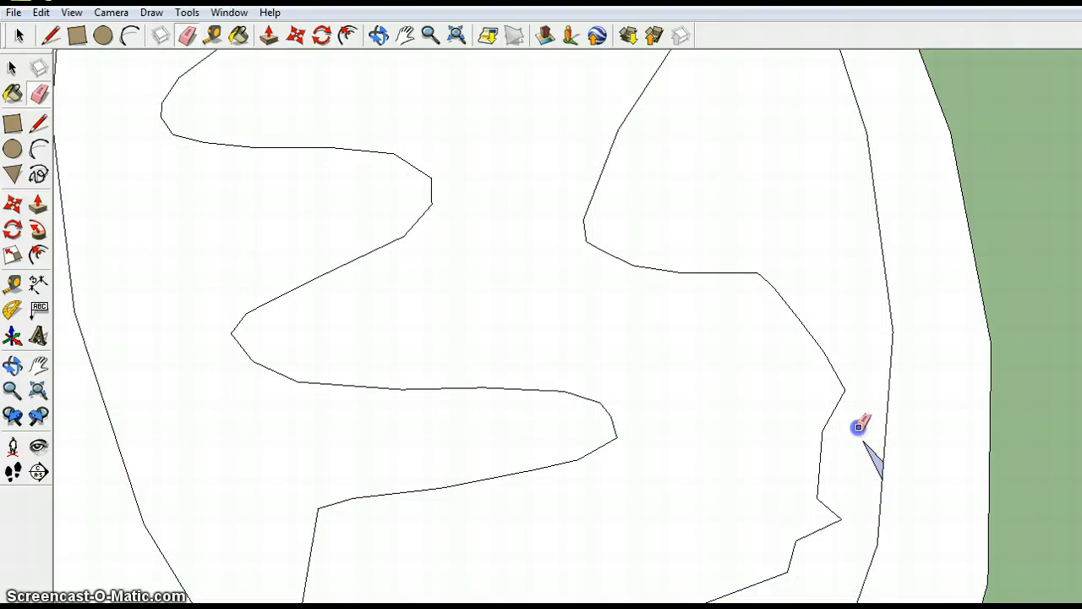
pyautogui.click(925, 436)
pyautogui.click(884, 434)
pyautogui.scroll(-8, 867, 386)
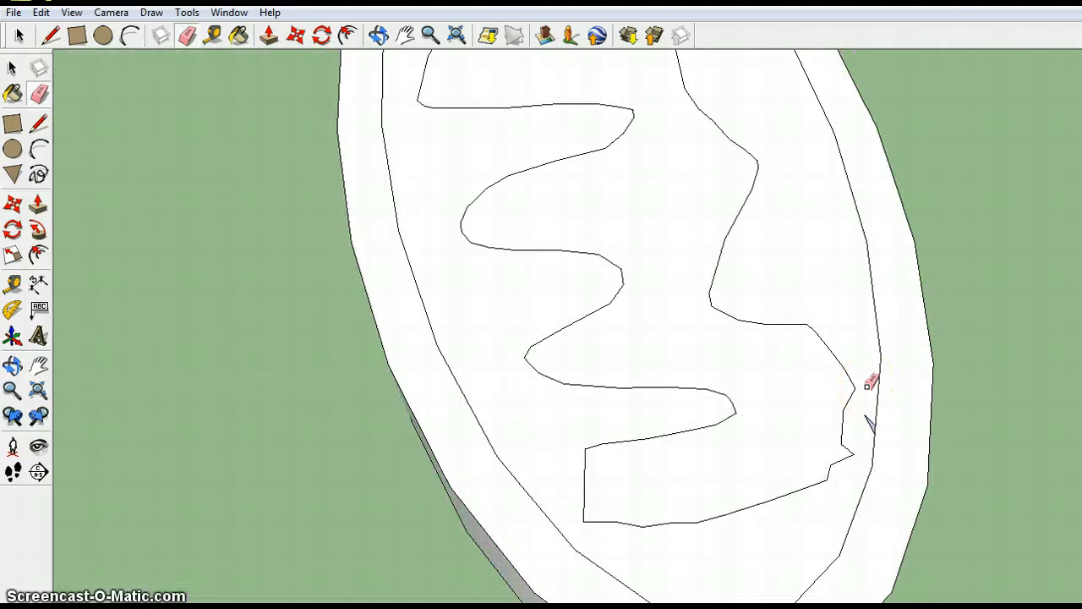
# Try to recess the wavy fold face into the second disc with Push/Pull.
pyautogui.click(216, 35)
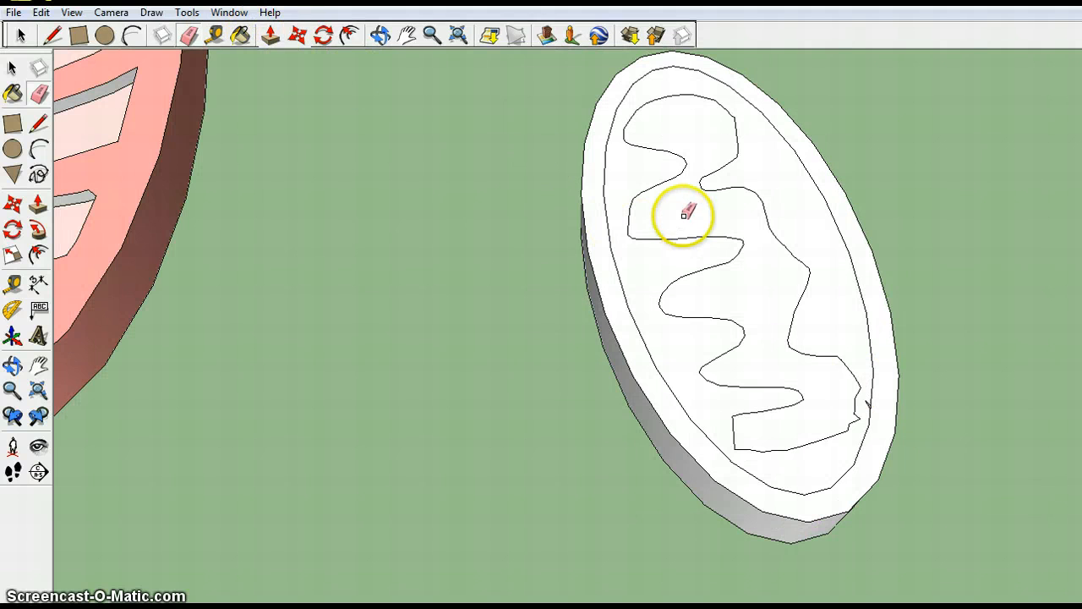
pyautogui.click(270, 37)
pyautogui.click(763, 281)
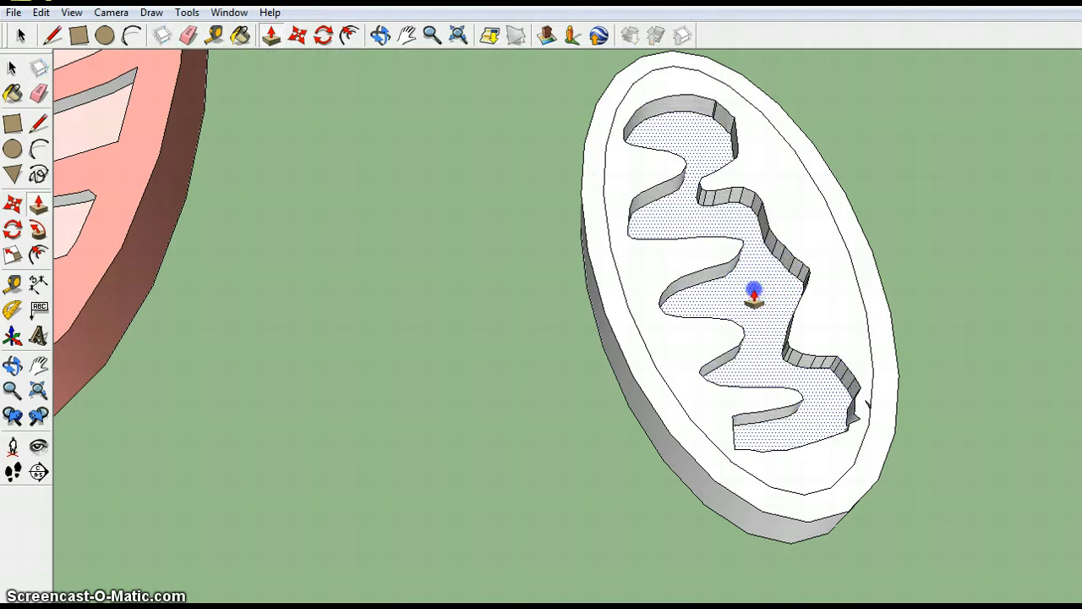
pyautogui.click(466, 272)
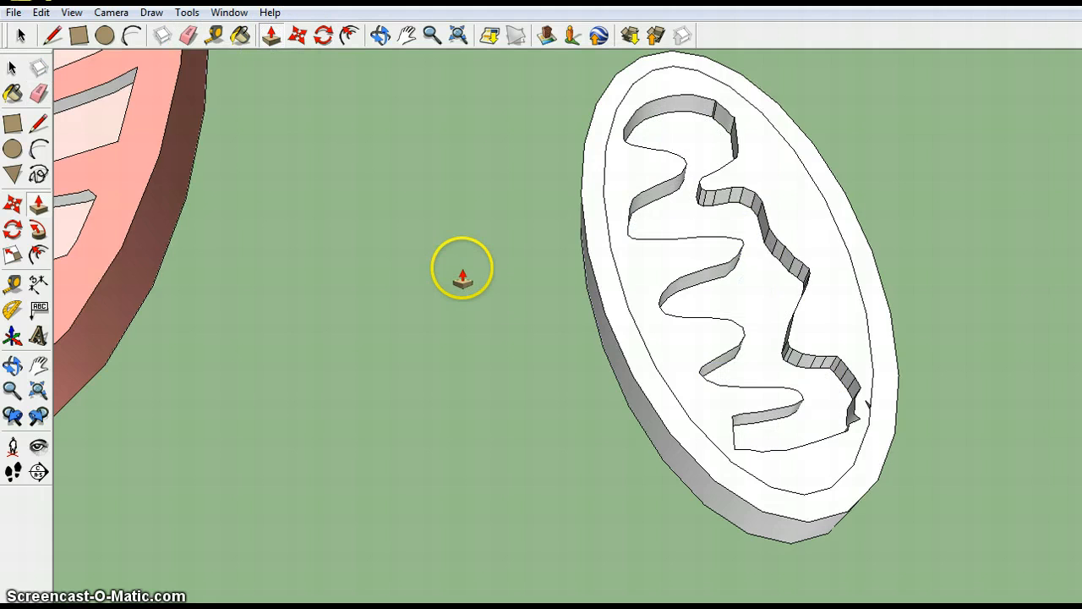
# Raise the wavy fold face slightly above the rim with Push/Pull and sink the face surrounding it inside the inner ellipse.
pyautogui.click(756, 293)
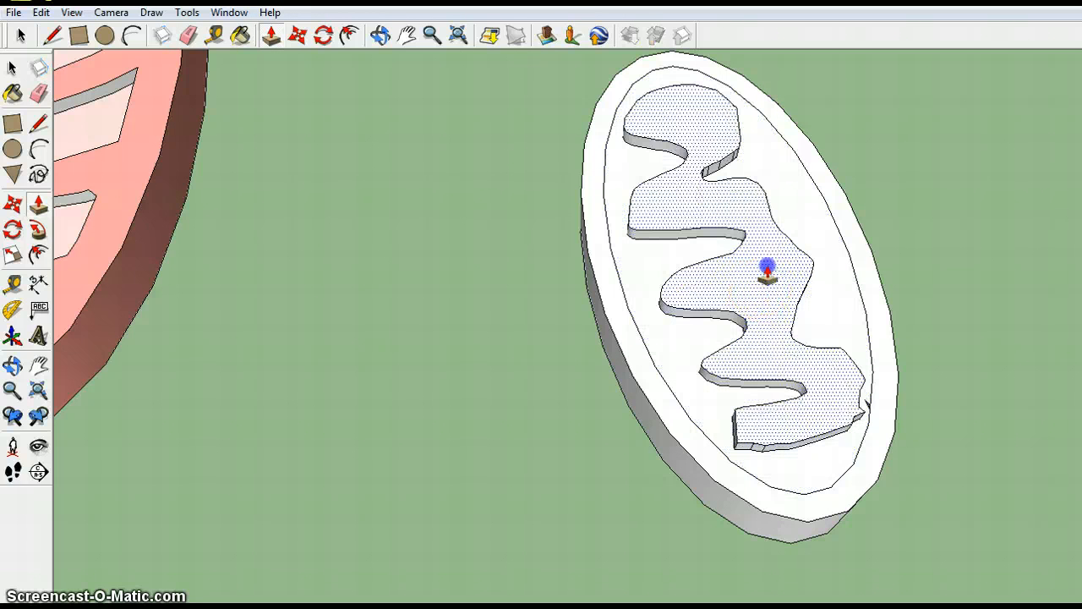
pyautogui.click(767, 271)
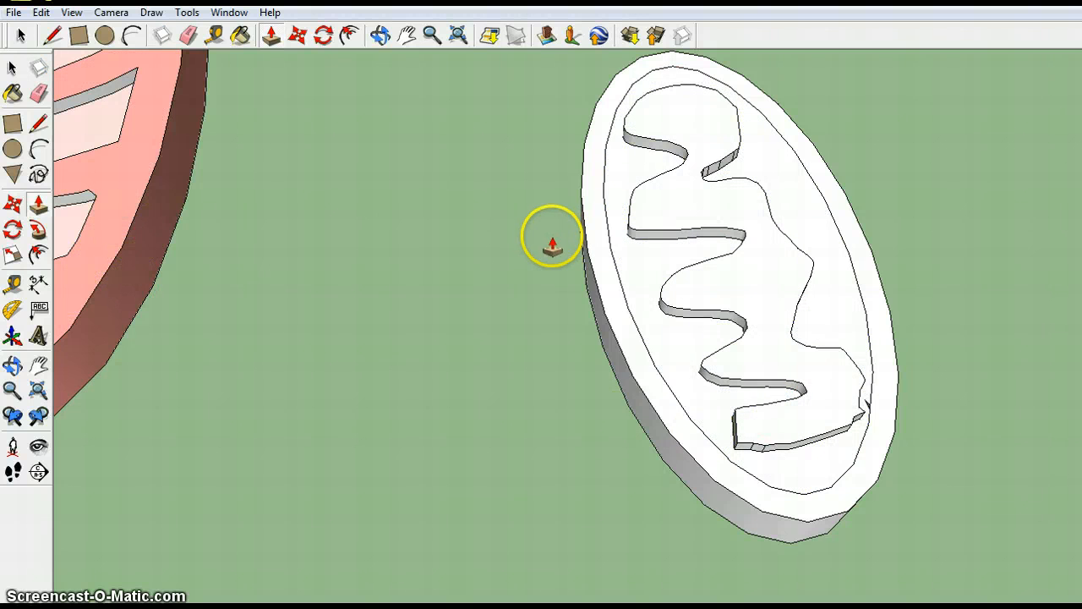
pyautogui.moveTo(647, 251); pyautogui.dragTo(647, 266)
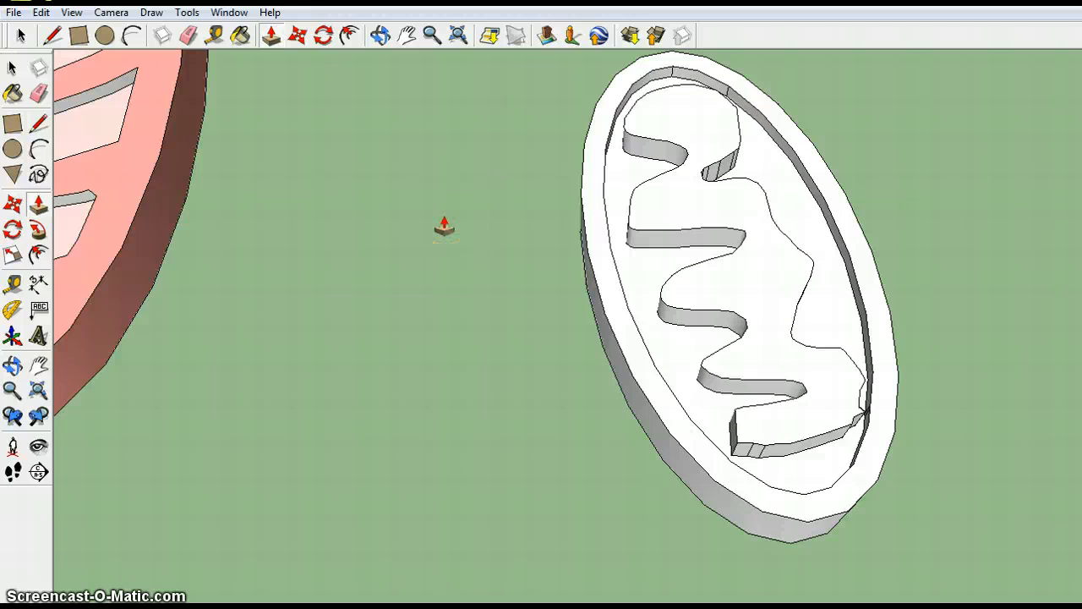
pyautogui.click(410, 208)
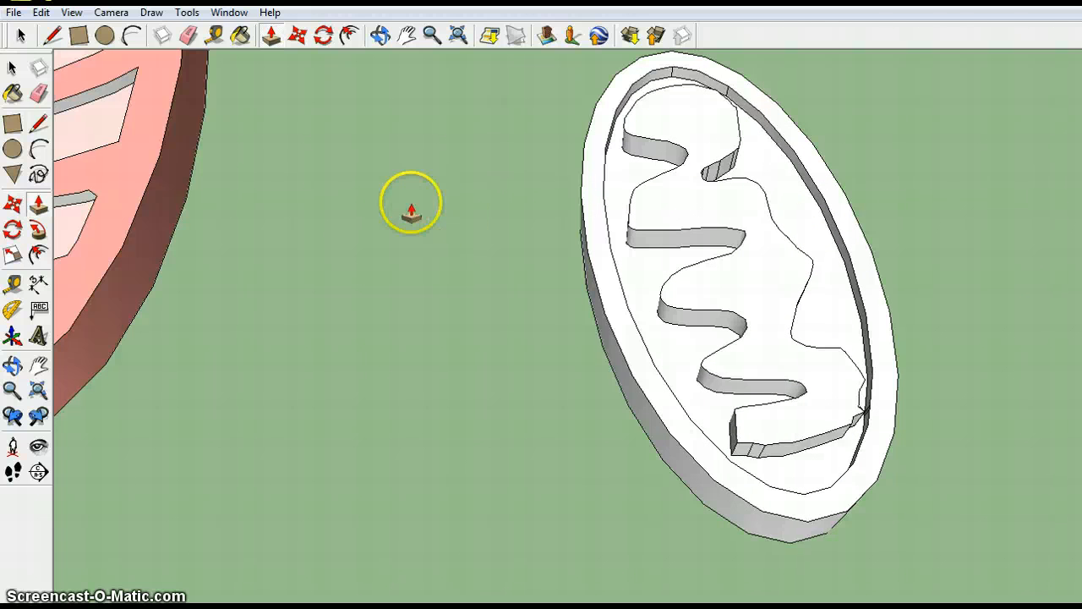
pyautogui.click(19, 35)
pyautogui.click(321, 256)
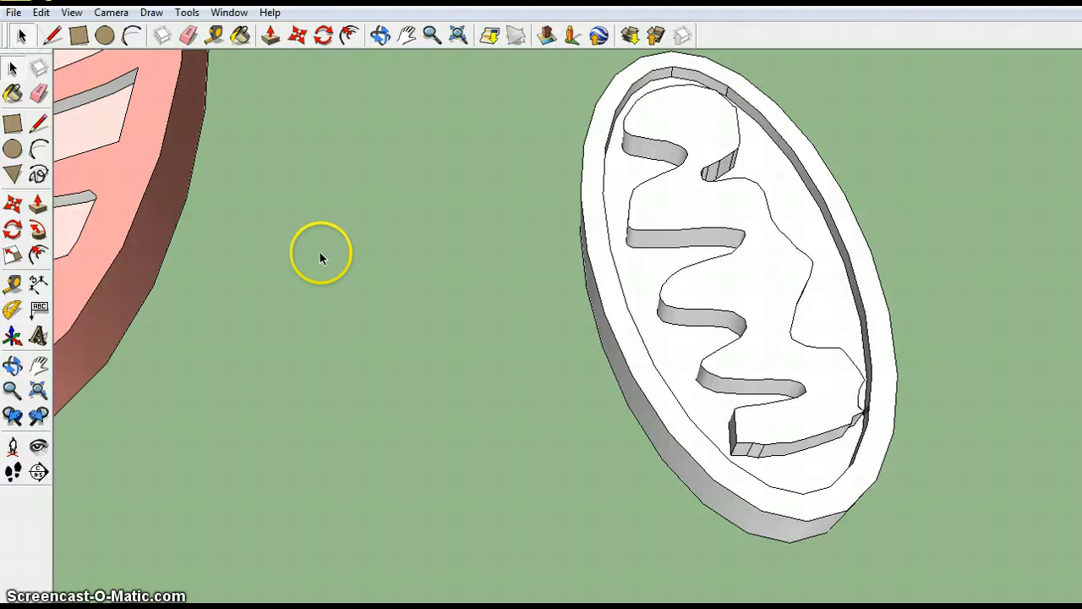
pyautogui.click(426, 256)
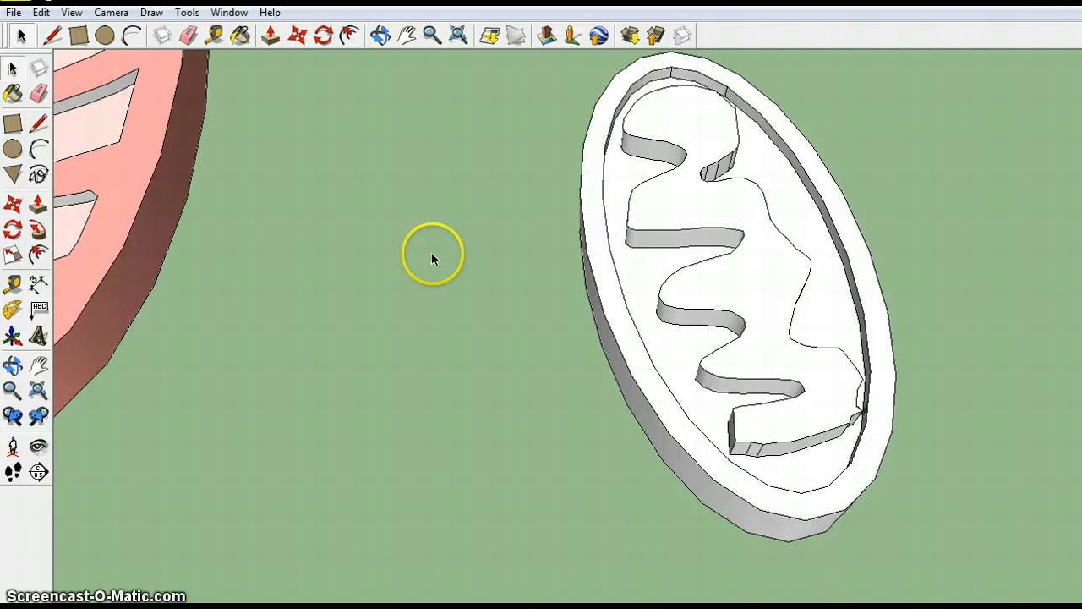
pyautogui.click(461, 229)
pyautogui.scroll(-3, 461, 230)
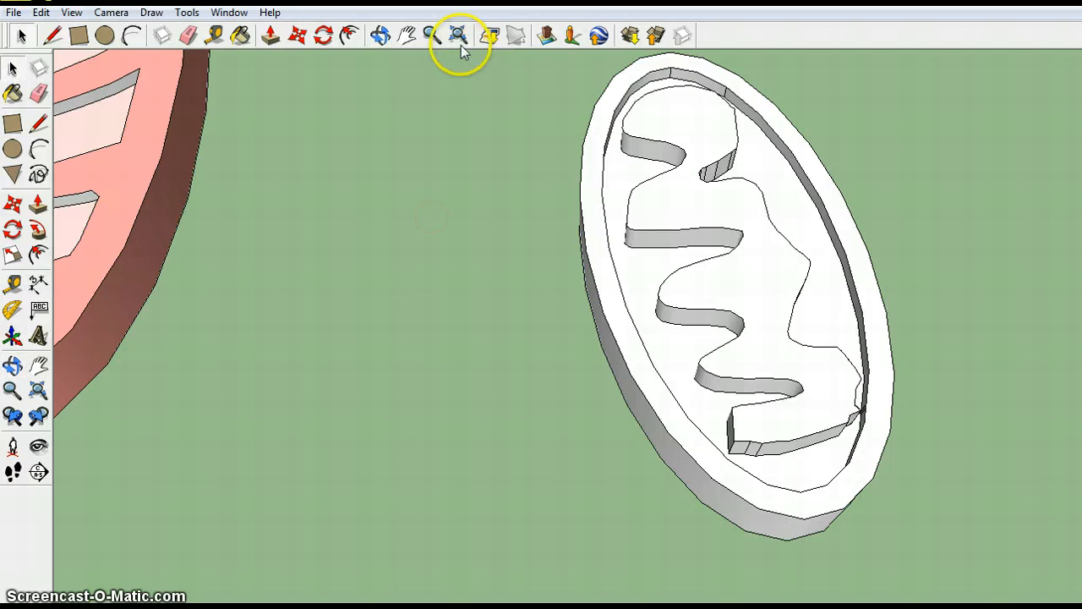
pyautogui.click(432, 35)
pyautogui.moveTo(442, 244); pyautogui.dragTo(442, 245, button='middle')
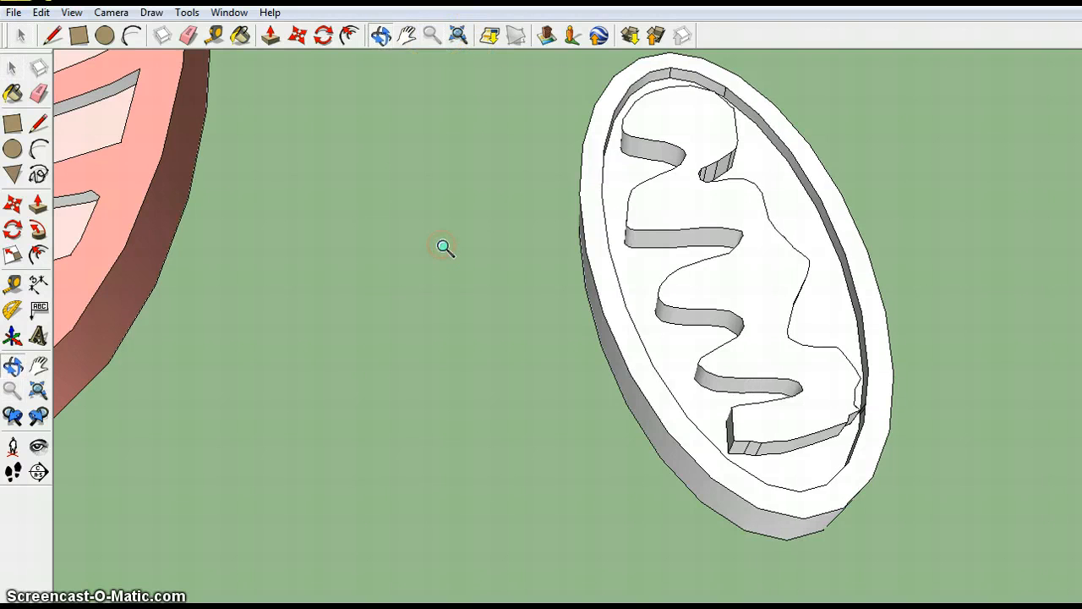
pyautogui.click(838, 482)
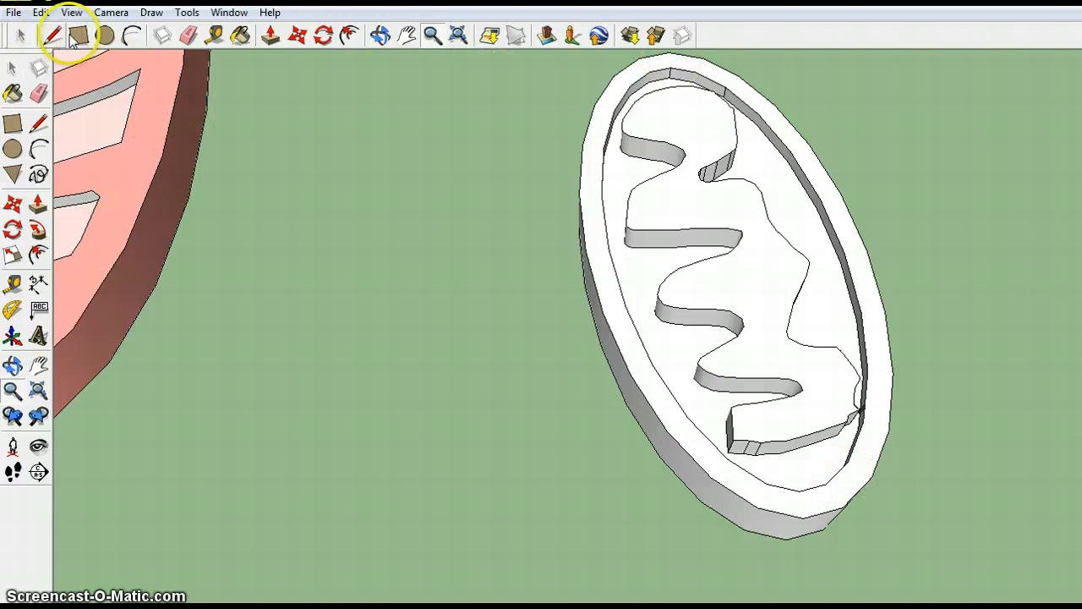
pyautogui.click(432, 36)
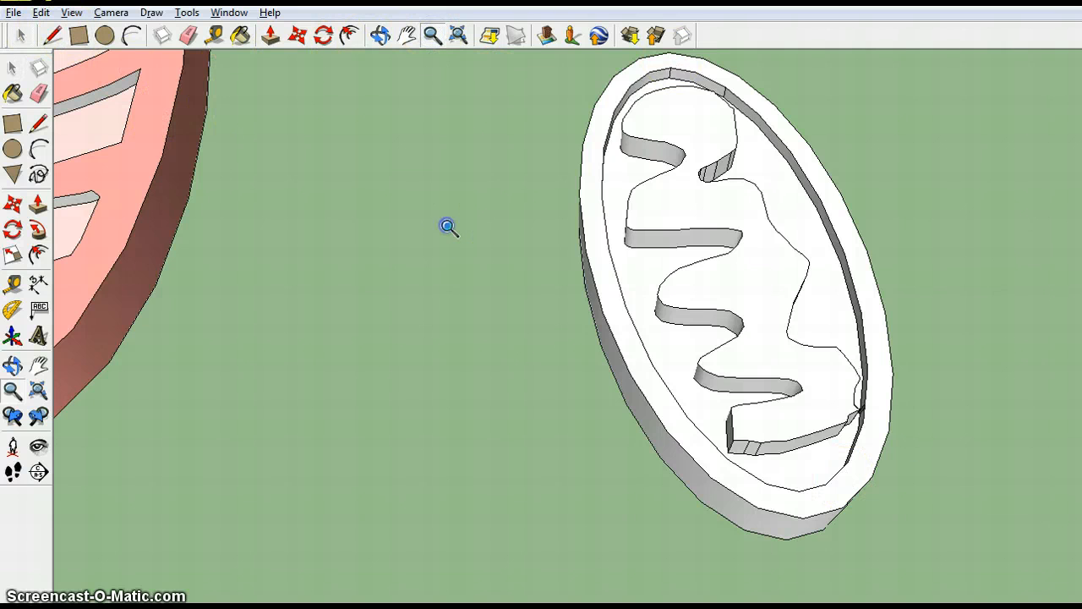
pyautogui.scroll(5, 448, 227)
pyautogui.moveTo(455, 229); pyautogui.dragTo(596, 317)
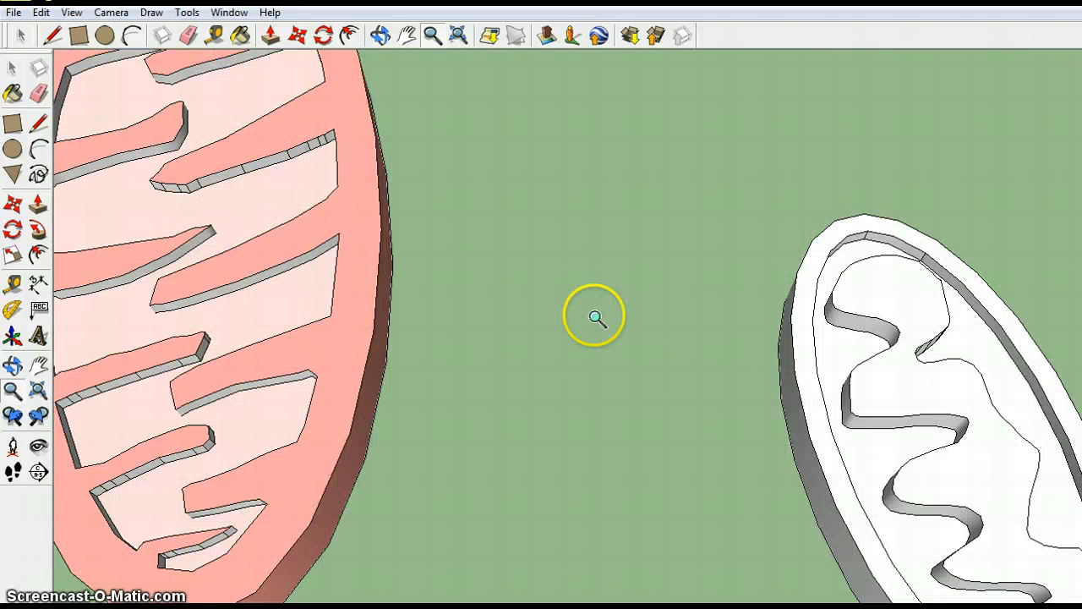